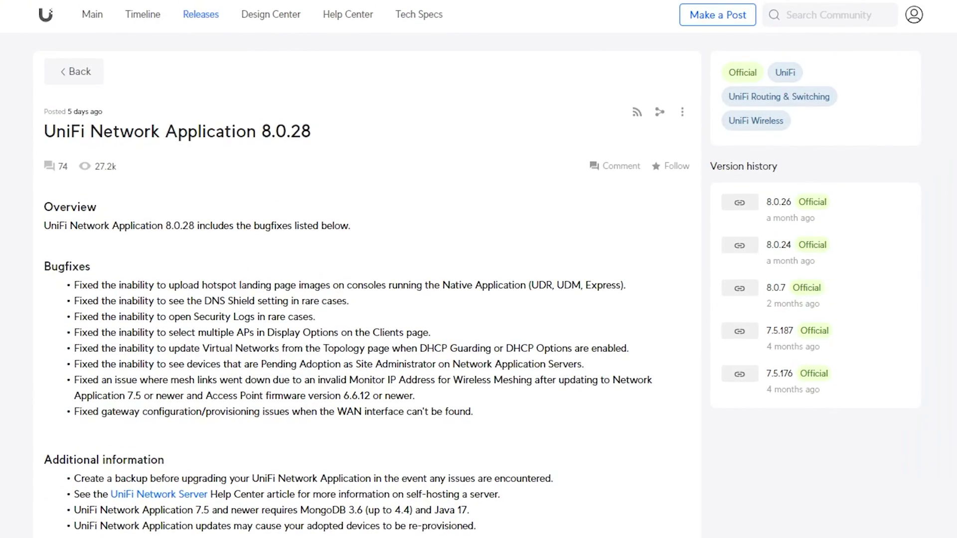
- On the Dream Machine Pro console, enable the Hotspot landing page, then go to UniFi Devices
{"action": "scroll", "coordinate": [366, 299], "scroll_direction": "down", "scroll_amount": 7}
{"action": "scroll", "coordinate": [366, 299], "scroll_direction": "up", "scroll_amount": 8}
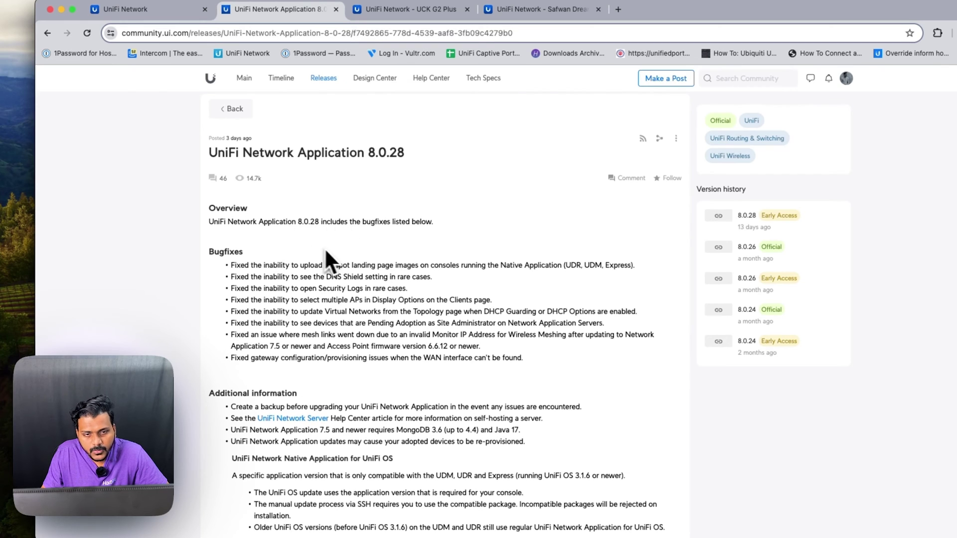
{"action": "scroll", "coordinate": [336, 236], "scroll_direction": "down", "scroll_amount": 3}
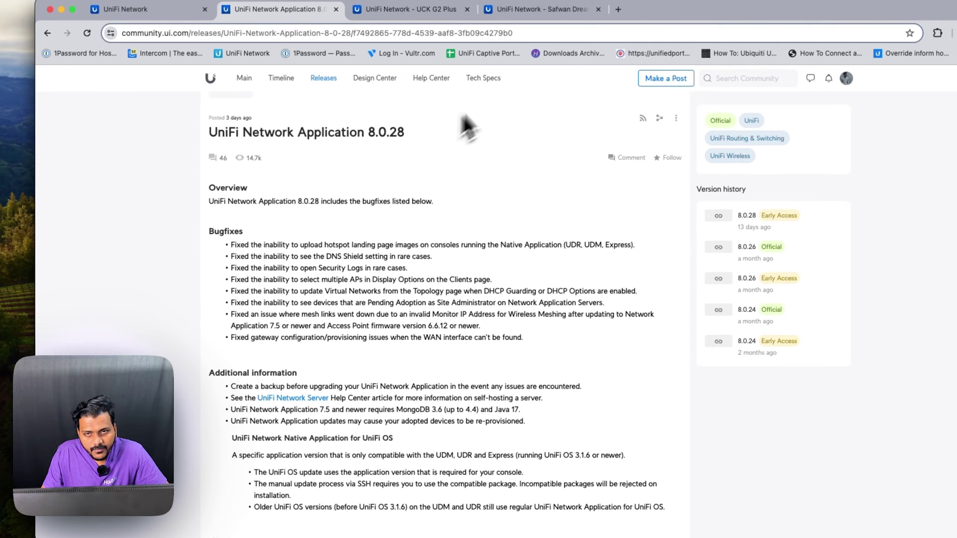
{"action": "left_click", "coordinate": [525, 10]}
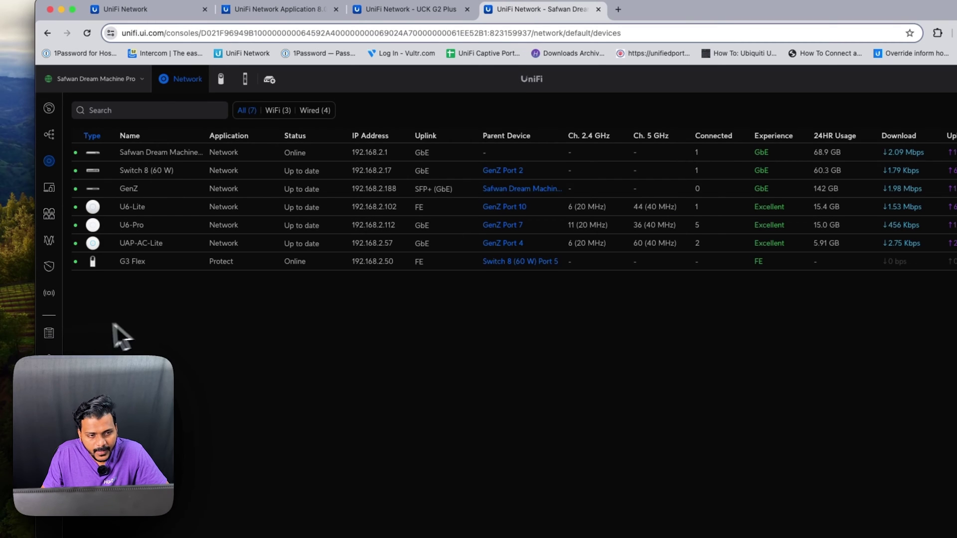
{"action": "left_click", "coordinate": [64, 306]}
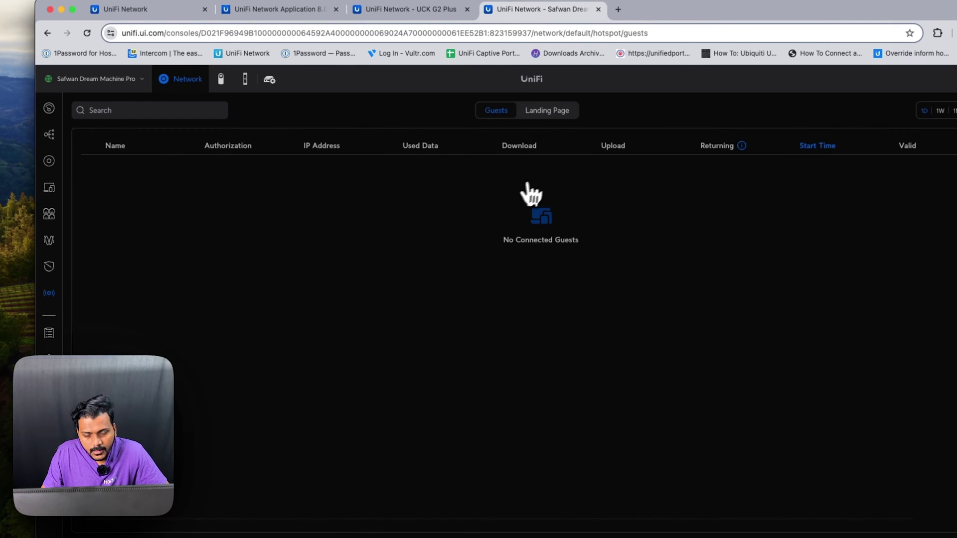
{"action": "left_click", "coordinate": [546, 118]}
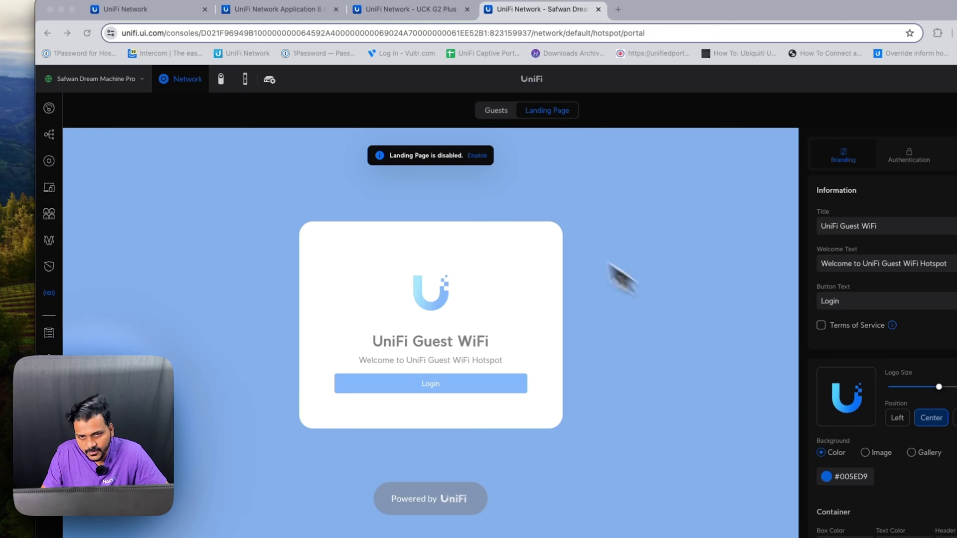
{"action": "left_click", "coordinate": [482, 160]}
{"action": "left_click", "coordinate": [479, 158]}
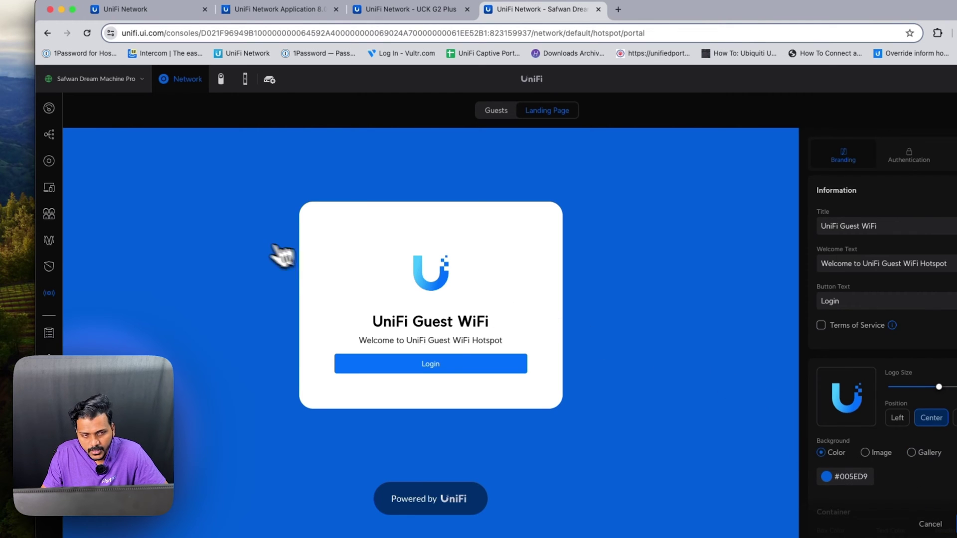
{"action": "left_click", "coordinate": [50, 163]}
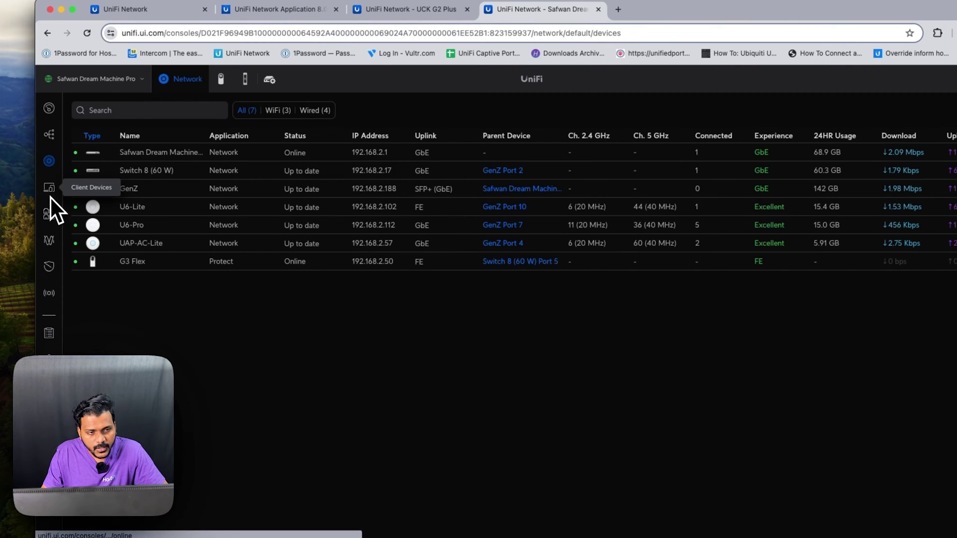
- Open Client Devices and filter the client list to U6-Pro
{"action": "left_click", "coordinate": [49, 188]}
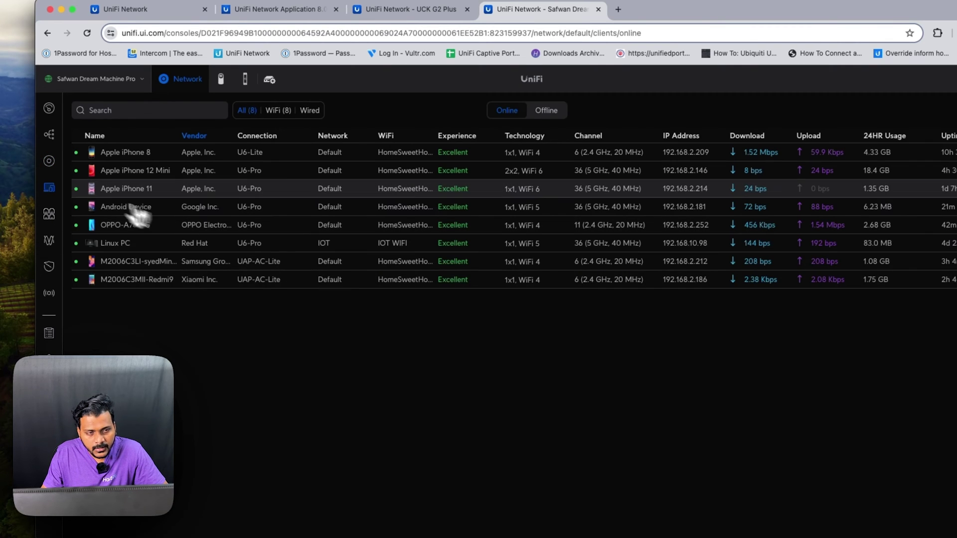
{"action": "left_click", "coordinate": [956, 126]}
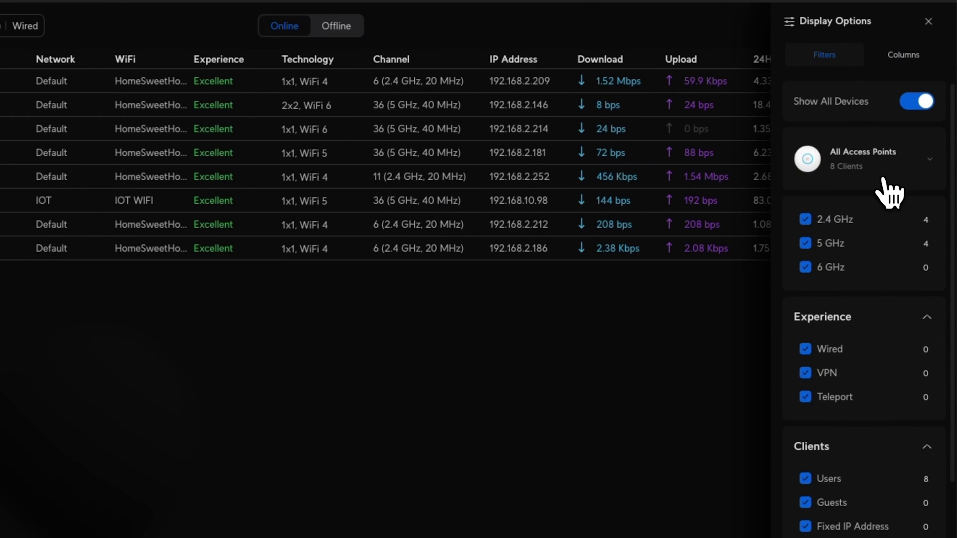
{"action": "left_click", "coordinate": [882, 184]}
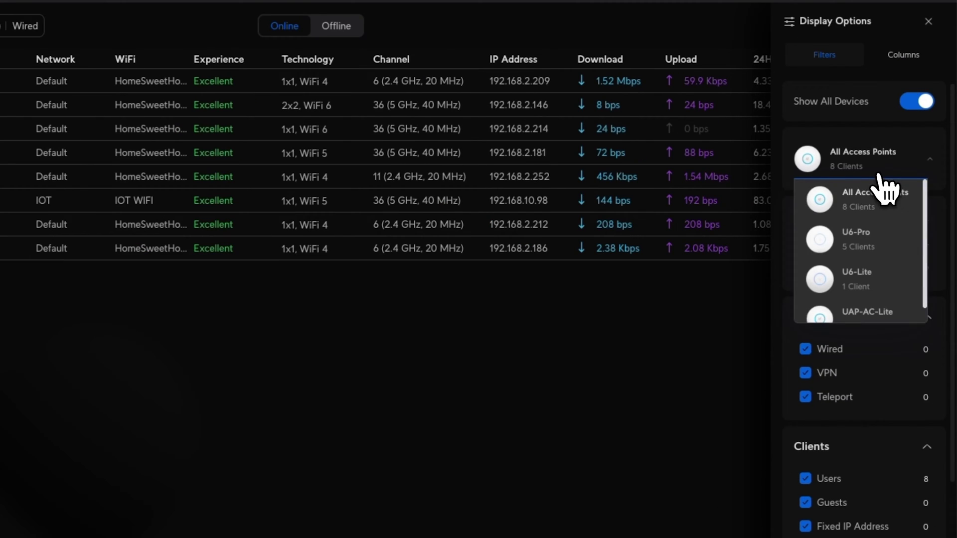
{"action": "left_click", "coordinate": [870, 214]}
{"action": "left_click", "coordinate": [854, 170]}
{"action": "left_click", "coordinate": [870, 237]}
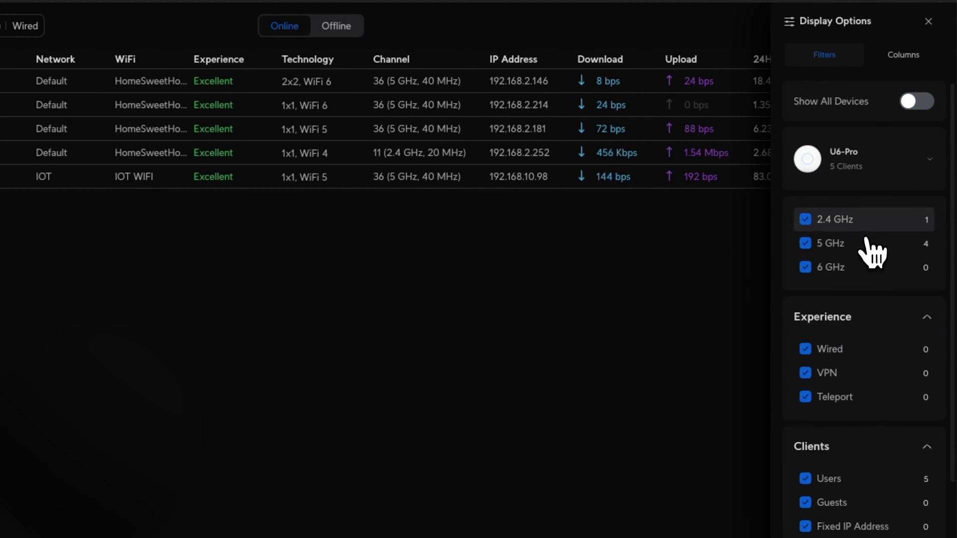
{"action": "scroll", "coordinate": [880, 188], "scroll_direction": "down", "scroll_amount": 2}
{"action": "scroll", "coordinate": [871, 159], "scroll_direction": "up", "scroll_amount": 2}
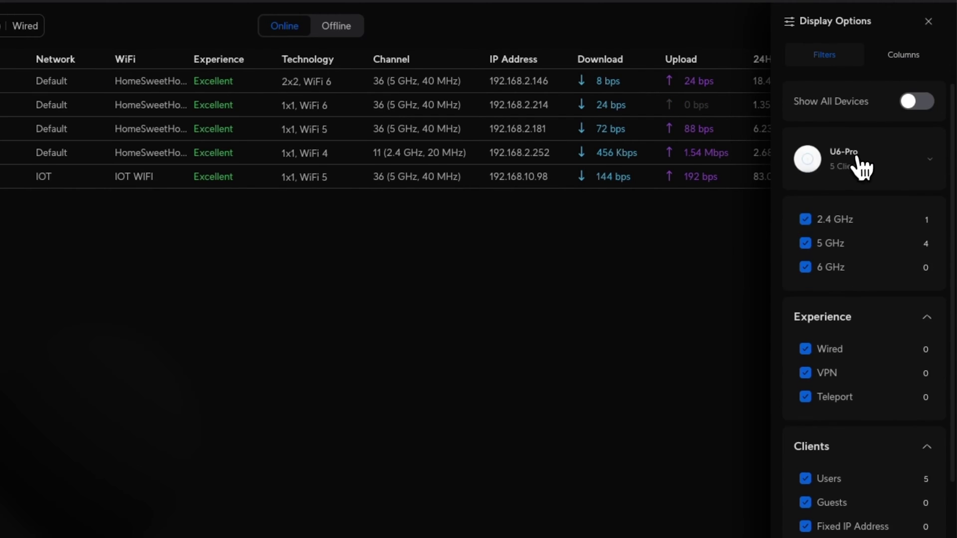
- Filter clients by UAP-AC-Lite, then U6-Lite, restore All Access Points, and return to UniFi Devices
{"action": "left_click", "coordinate": [856, 160]}
{"action": "scroll", "coordinate": [875, 304], "scroll_direction": "down", "scroll_amount": 1}
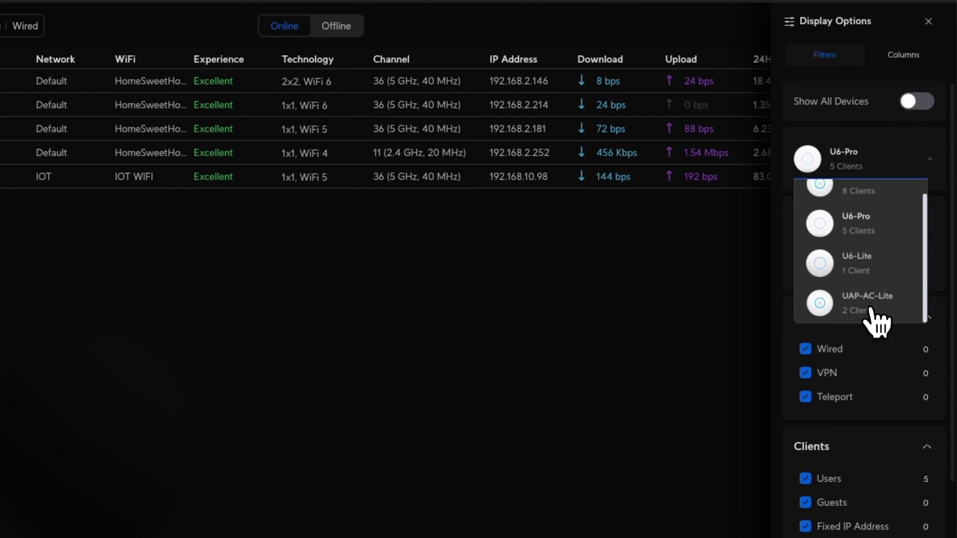
{"action": "left_click", "coordinate": [871, 310]}
{"action": "left_click", "coordinate": [870, 170]}
{"action": "left_click", "coordinate": [873, 261]}
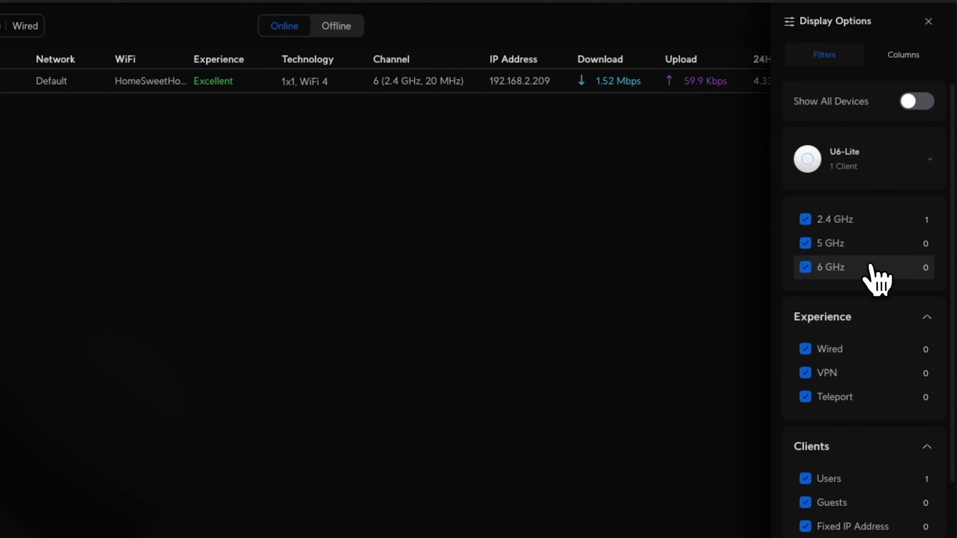
{"action": "left_click", "coordinate": [856, 184]}
{"action": "scroll", "coordinate": [869, 227], "scroll_direction": "up", "scroll_amount": 1}
{"action": "left_click", "coordinate": [856, 207]}
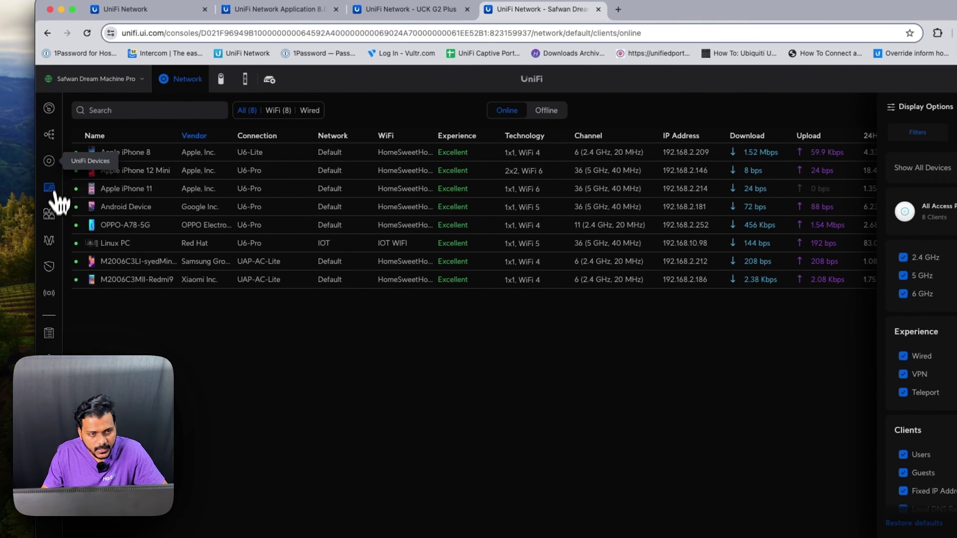
{"action": "left_click", "coordinate": [50, 161]}
{"action": "left_click", "coordinate": [48, 358]}
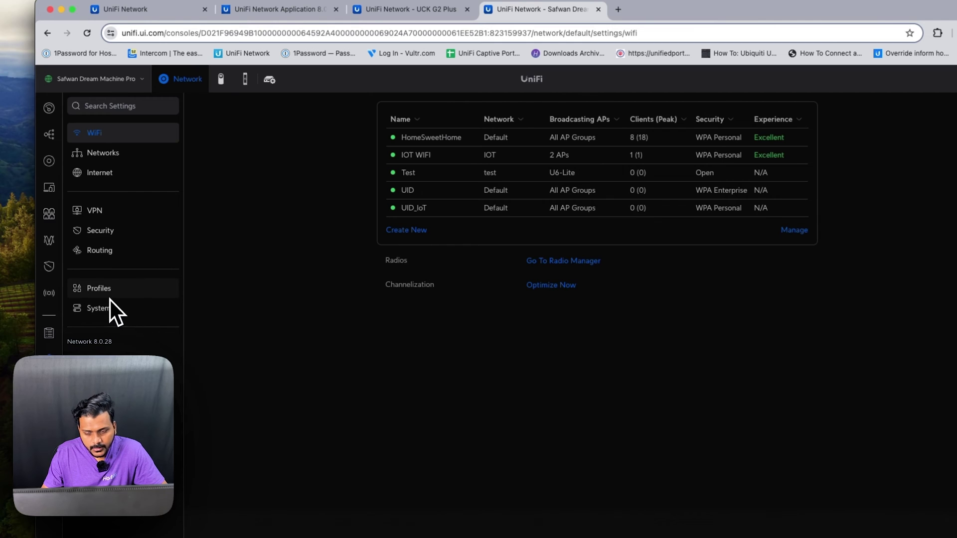
{"action": "left_click", "coordinate": [104, 230]}
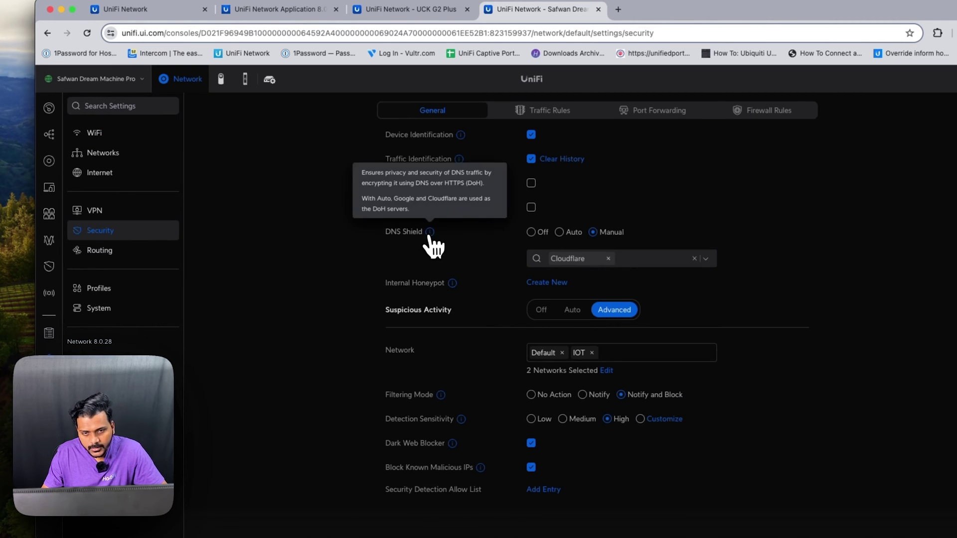
{"action": "mouse_move", "coordinate": [430, 234]}
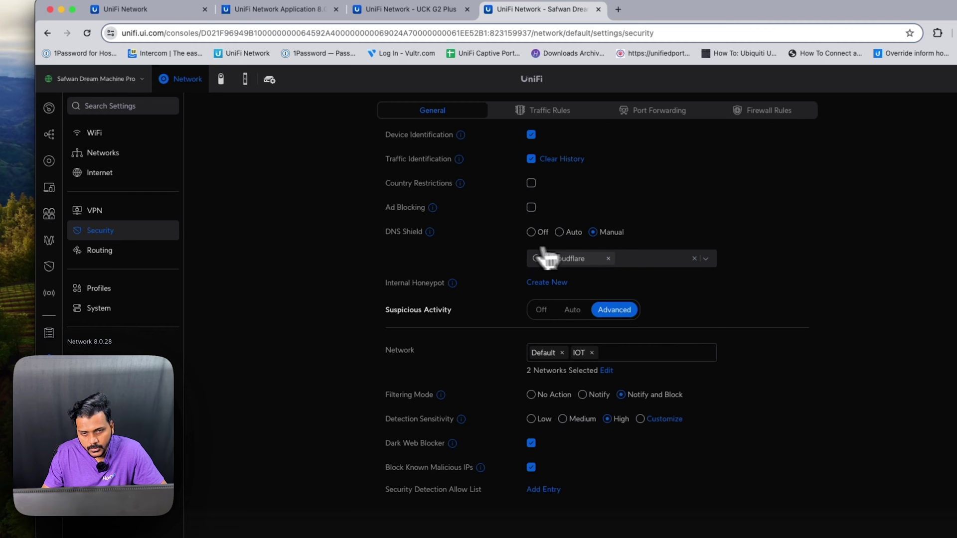
{"action": "left_click", "coordinate": [636, 259]}
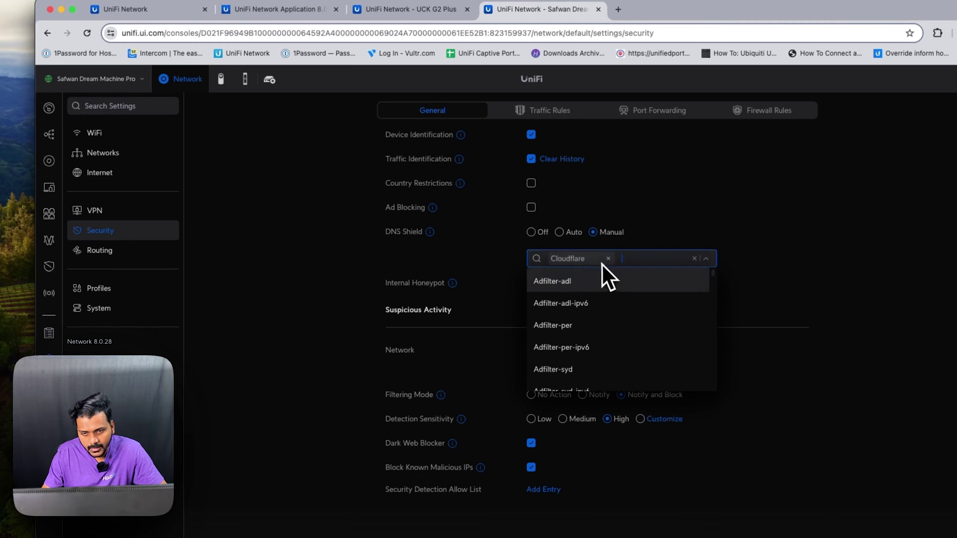
{"action": "left_click", "coordinate": [494, 263]}
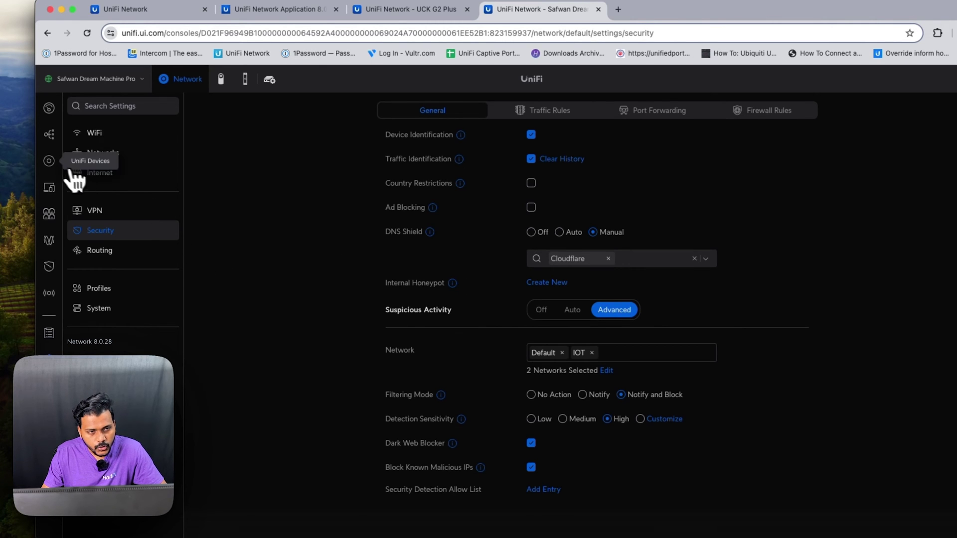
{"action": "left_click", "coordinate": [126, 175]}
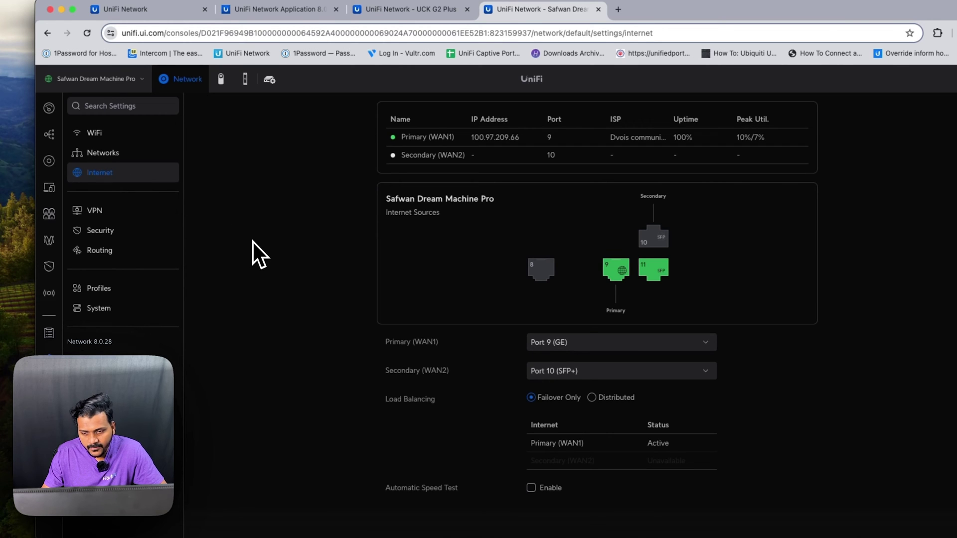
{"action": "left_click", "coordinate": [50, 165]}
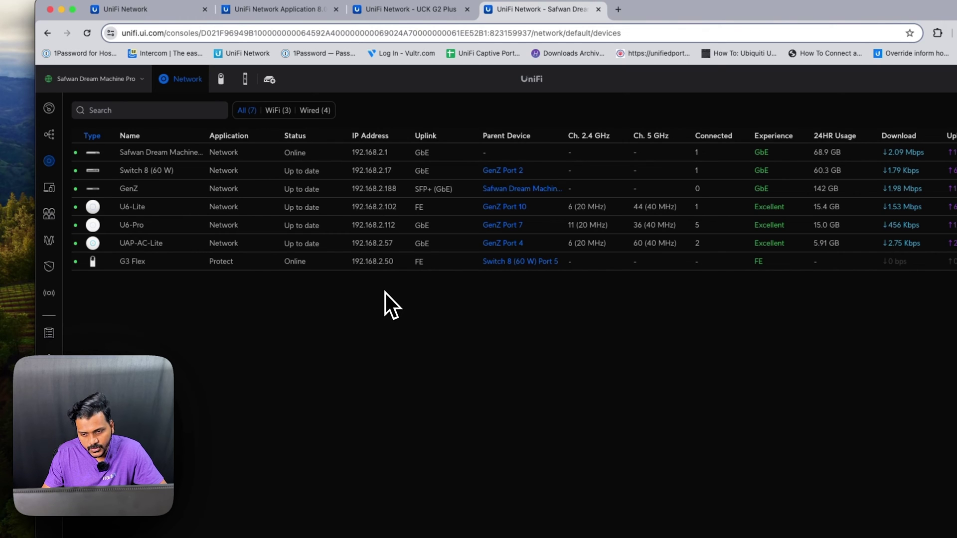
- Check the other hosted console's devices, then open the Dream Machine Pro's WiFi settings
{"action": "left_click", "coordinate": [174, 12]}
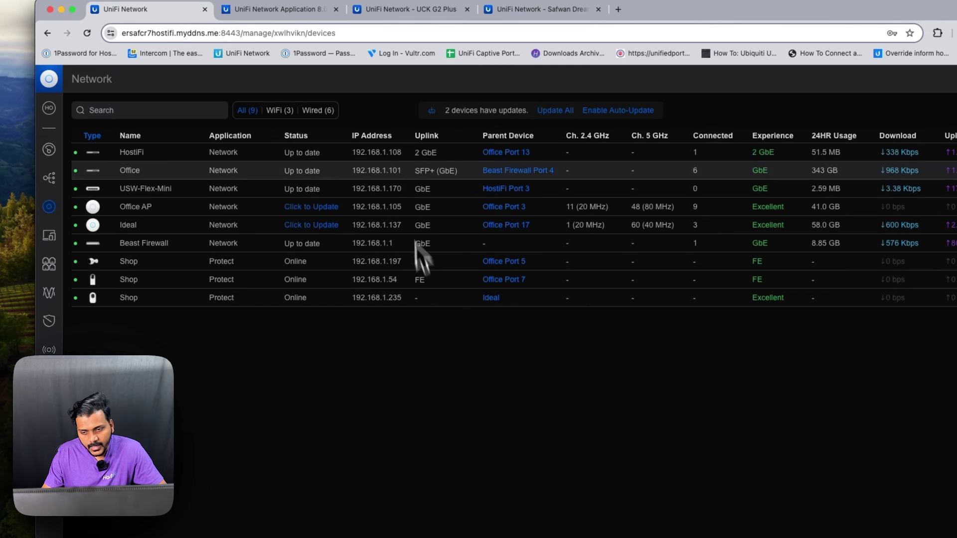
{"action": "left_click", "coordinate": [509, 11]}
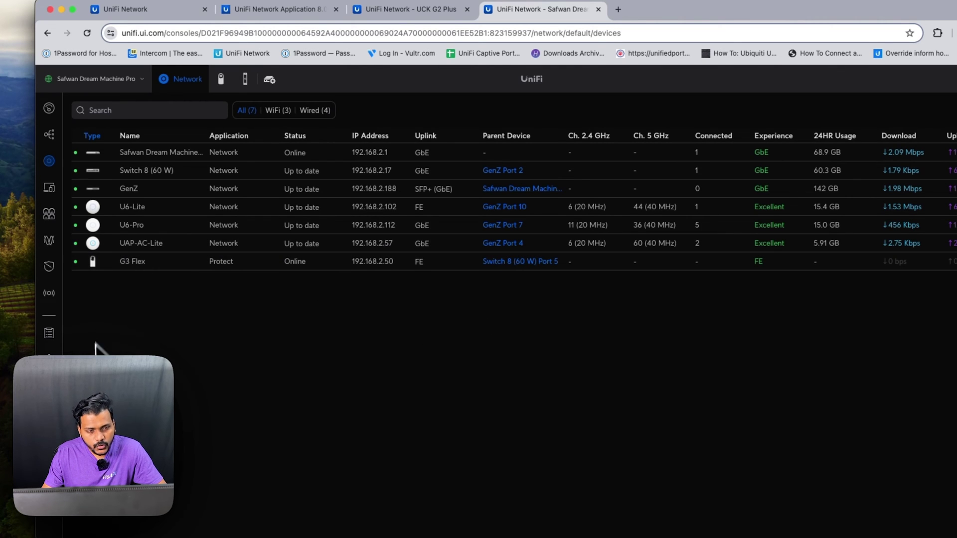
{"action": "left_click", "coordinate": [49, 359]}
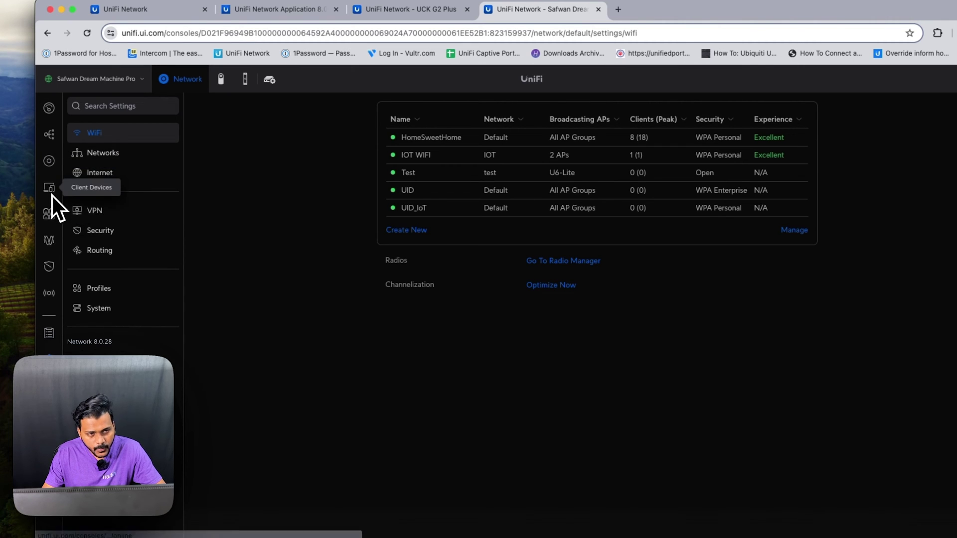
- Review the Networks settings, opening the IOT network's configuration
{"action": "left_click", "coordinate": [53, 142]}
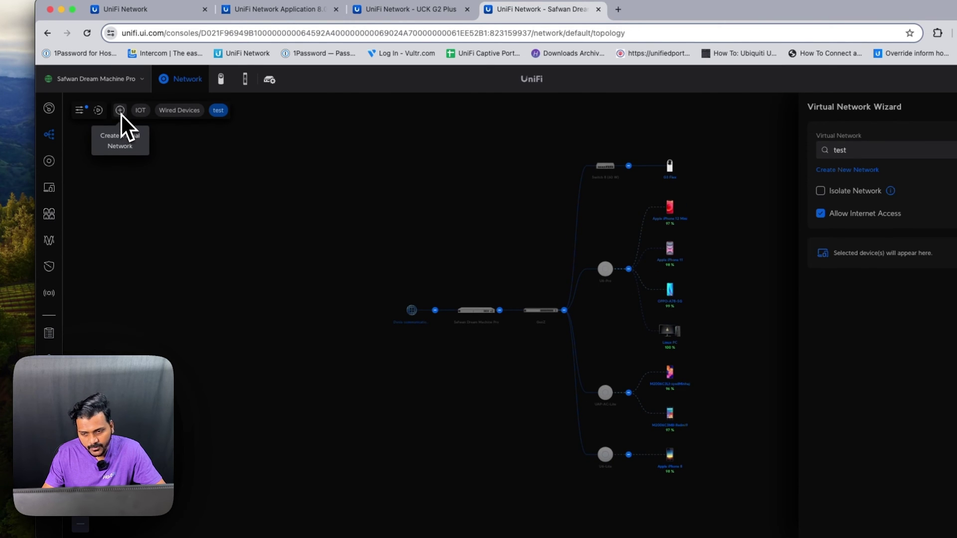
{"action": "left_click", "coordinate": [48, 359]}
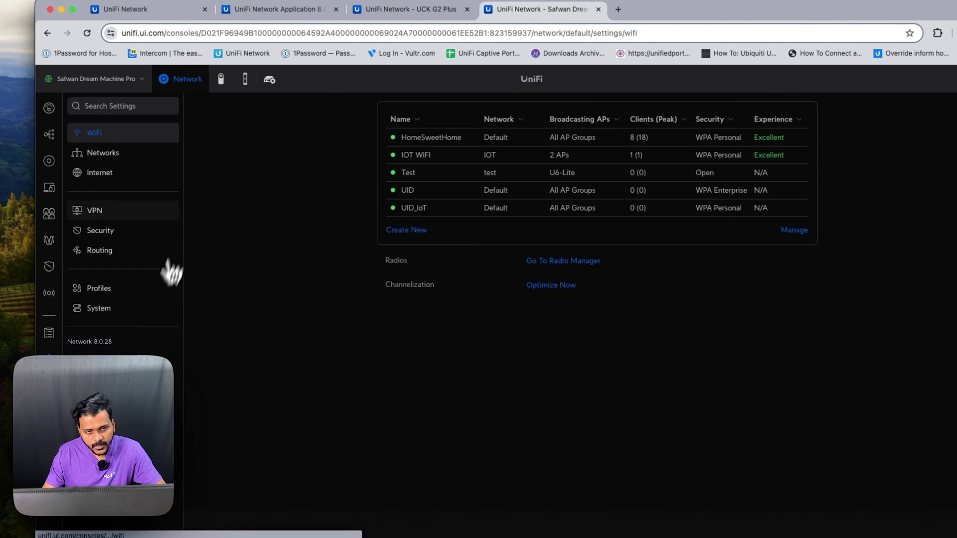
{"action": "left_click", "coordinate": [132, 154]}
{"action": "left_click", "coordinate": [449, 155]}
{"action": "scroll", "coordinate": [578, 374], "scroll_direction": "down", "scroll_amount": 5}
{"action": "scroll", "coordinate": [575, 371], "scroll_direction": "down", "scroll_amount": 3}
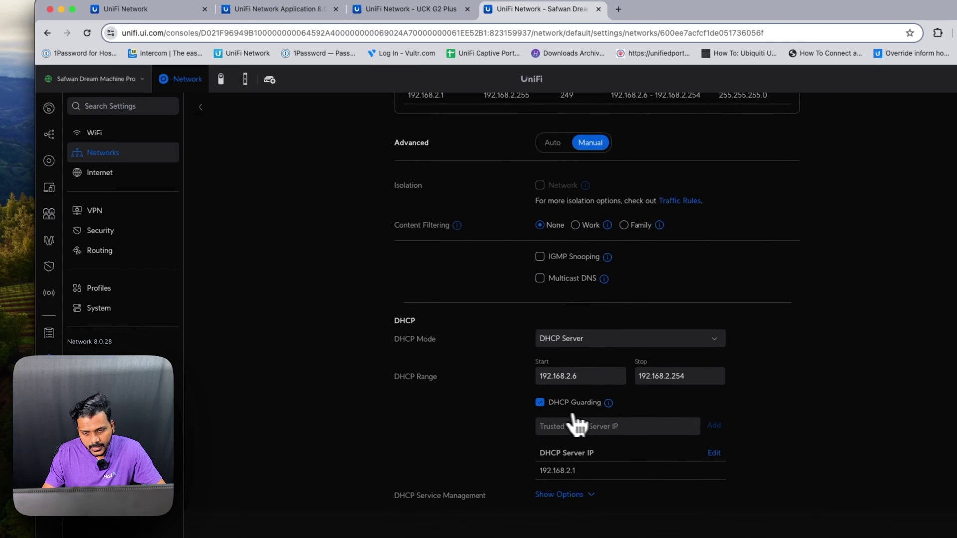
{"action": "scroll", "coordinate": [478, 429], "scroll_direction": "down", "scroll_amount": 1}
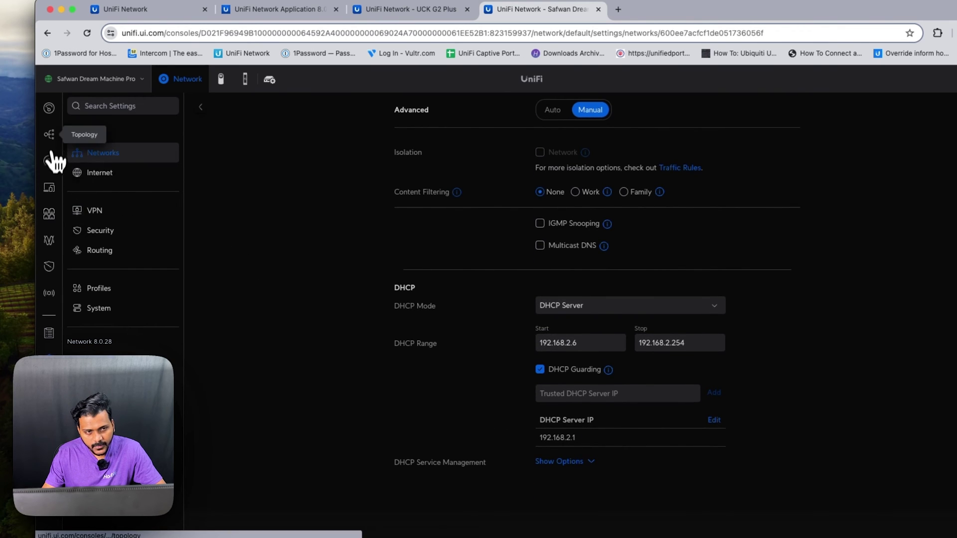
- Create the 'Test new' virtual network from the Topology view
{"action": "left_click", "coordinate": [49, 134]}
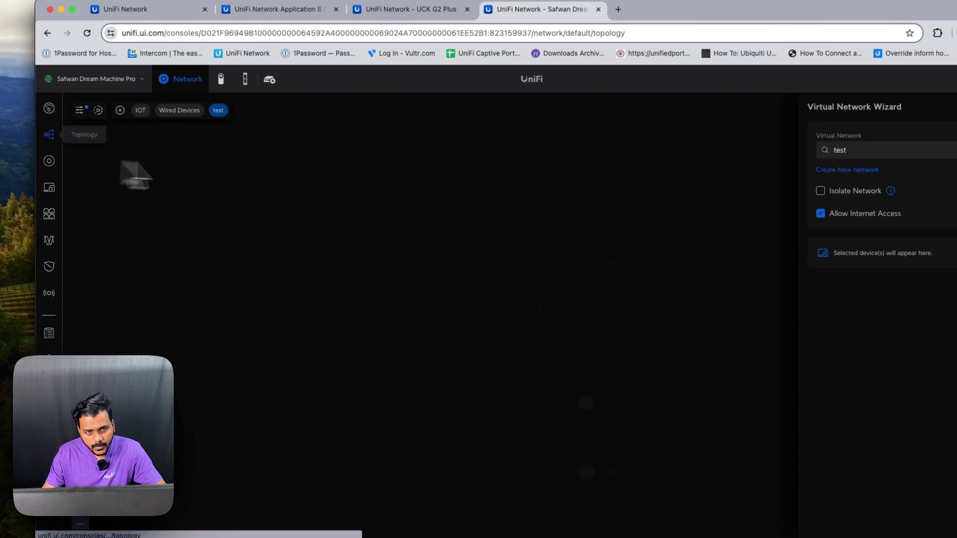
{"action": "left_click", "coordinate": [120, 110]}
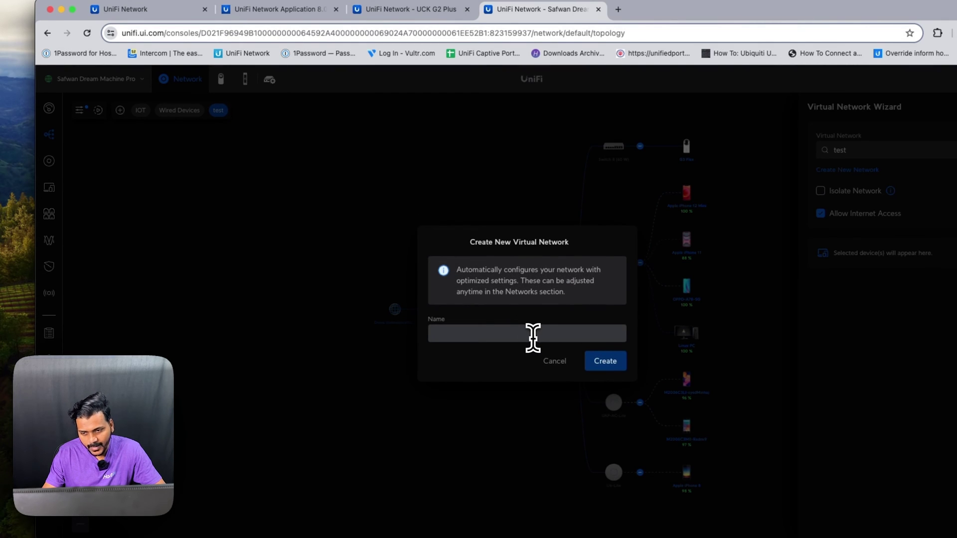
{"action": "left_click", "coordinate": [512, 333]}
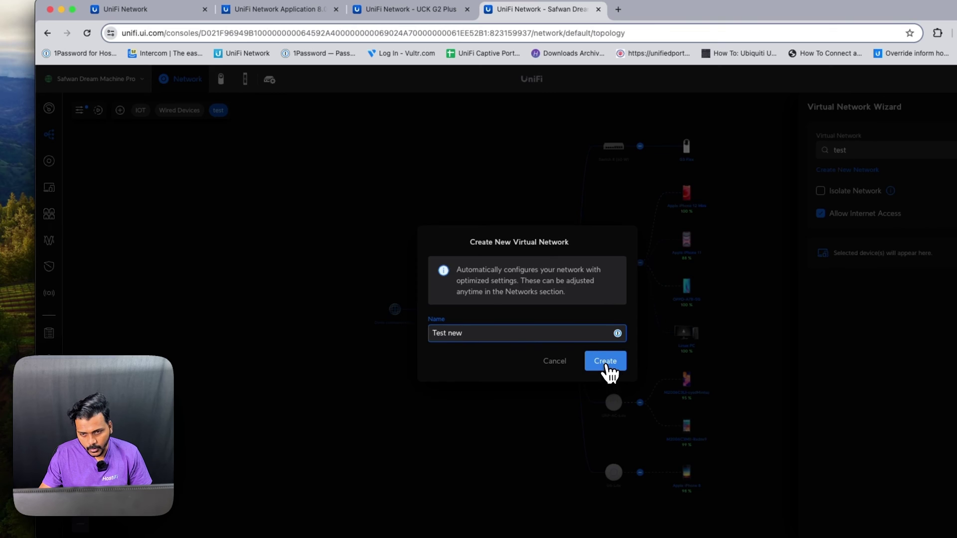
{"action": "left_click", "coordinate": [607, 368]}
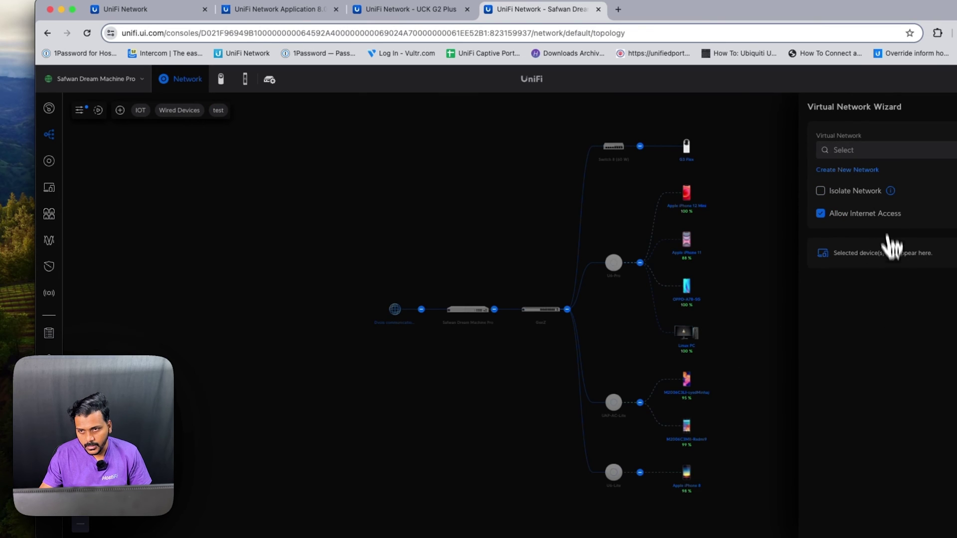
{"action": "left_click", "coordinate": [858, 150]}
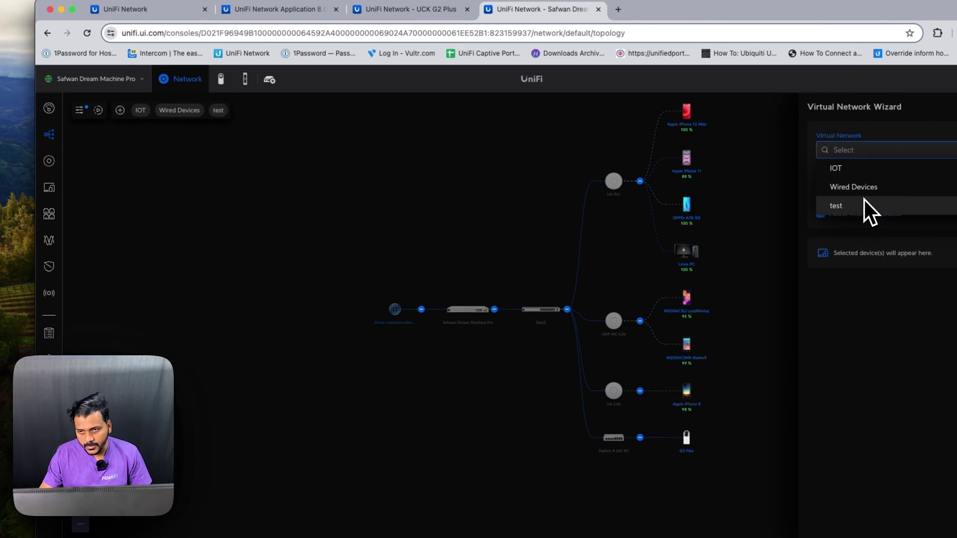
{"action": "left_click", "coordinate": [787, 267]}
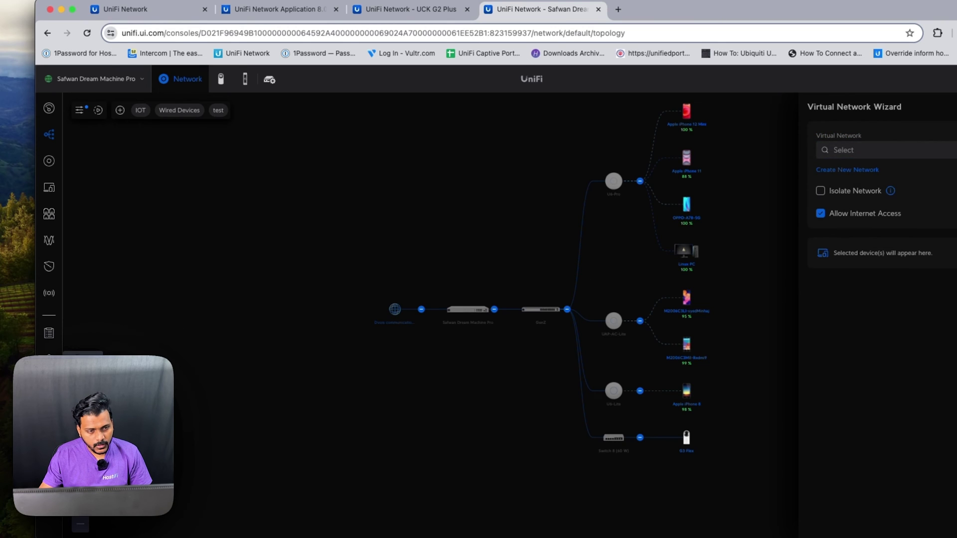
- Check Settings > Networks for the new network, then open the device list
{"action": "left_click", "coordinate": [49, 357]}
{"action": "left_click", "coordinate": [121, 157]}
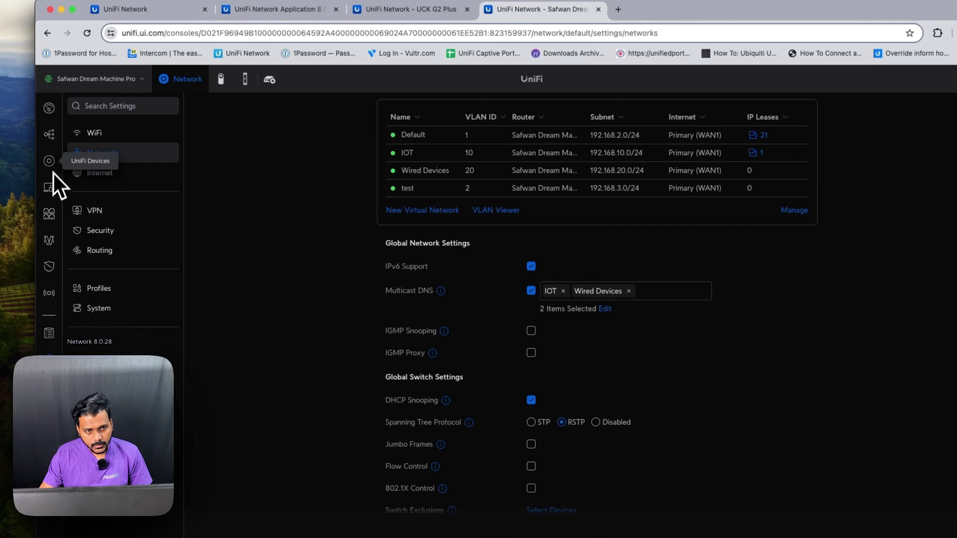
{"action": "left_click", "coordinate": [49, 134]}
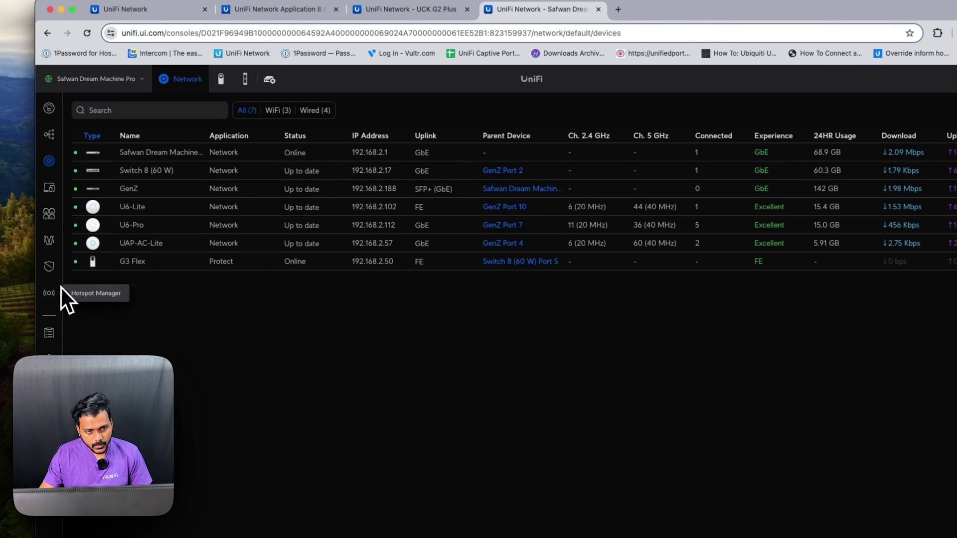
- Create a second virtual network named 'New VLAN test' from Topology
{"action": "left_click", "coordinate": [49, 134]}
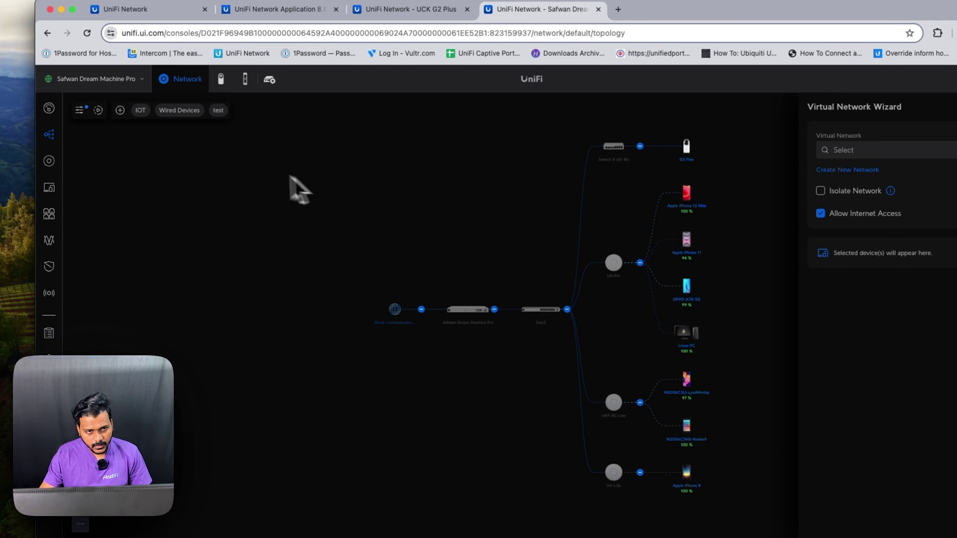
{"action": "left_click", "coordinate": [119, 110]}
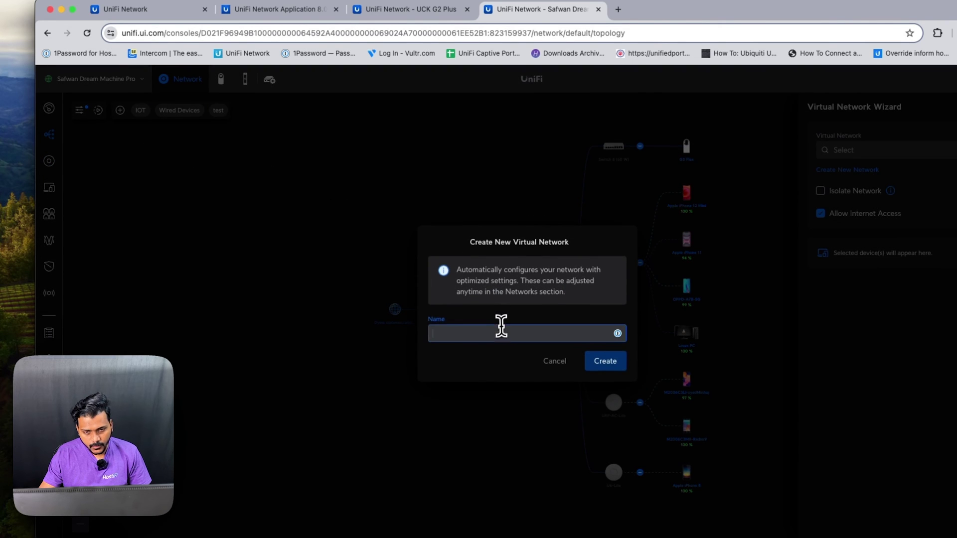
{"action": "type", "text": "New VLAN tes"}
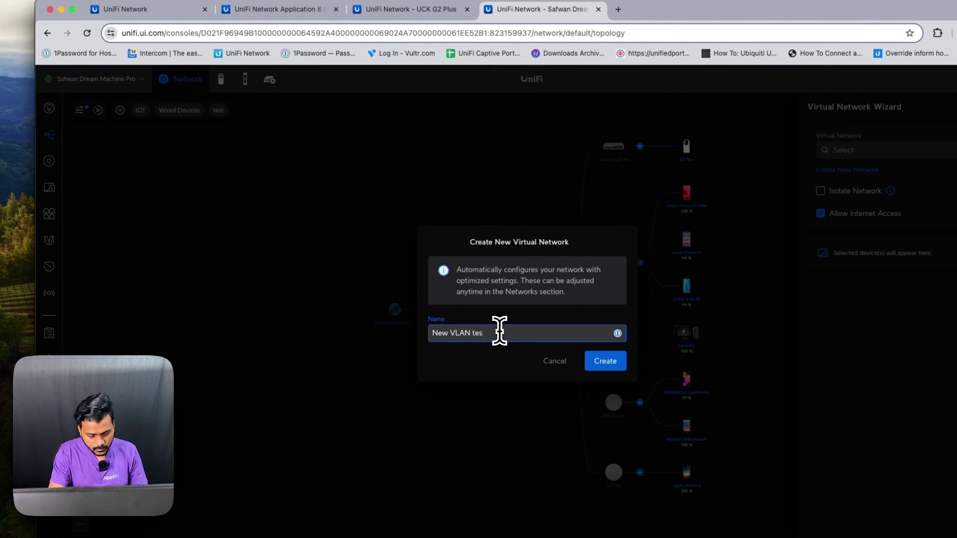
{"action": "left_click", "coordinate": [604, 360]}
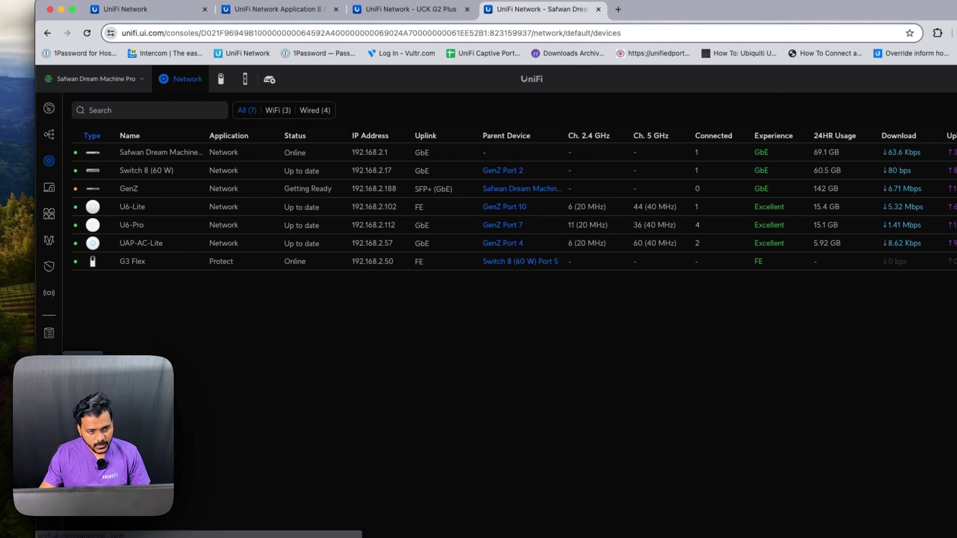
- Reload Settings > Networks to confirm VLAN IDs 3 and 4, then view Topology
{"action": "left_click", "coordinate": [49, 359]}
{"action": "left_click", "coordinate": [101, 153]}
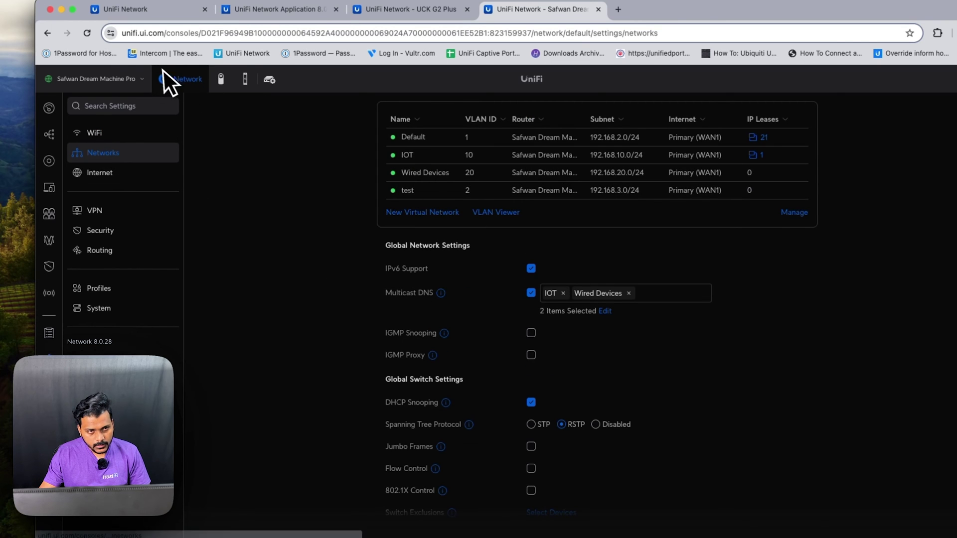
{"action": "left_click", "coordinate": [86, 32]}
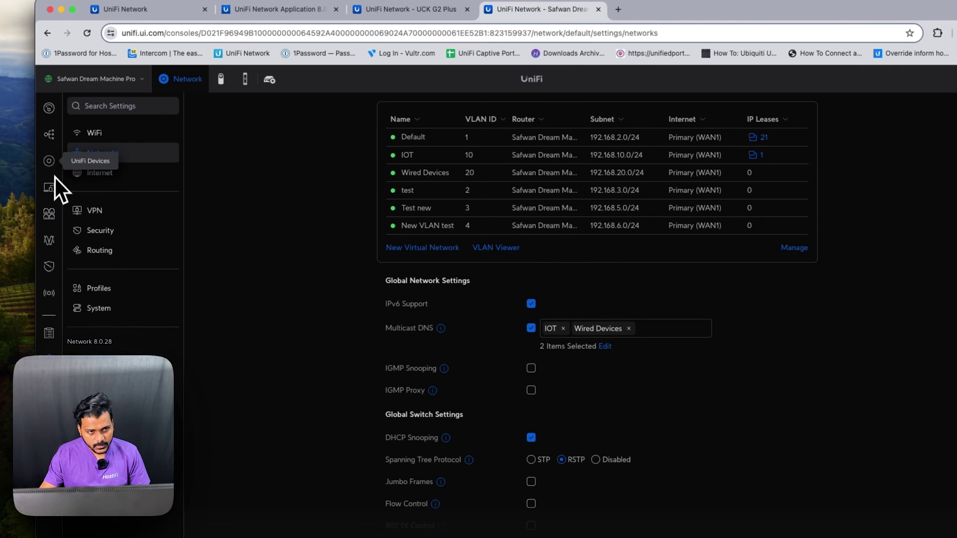
{"action": "left_click", "coordinate": [52, 147]}
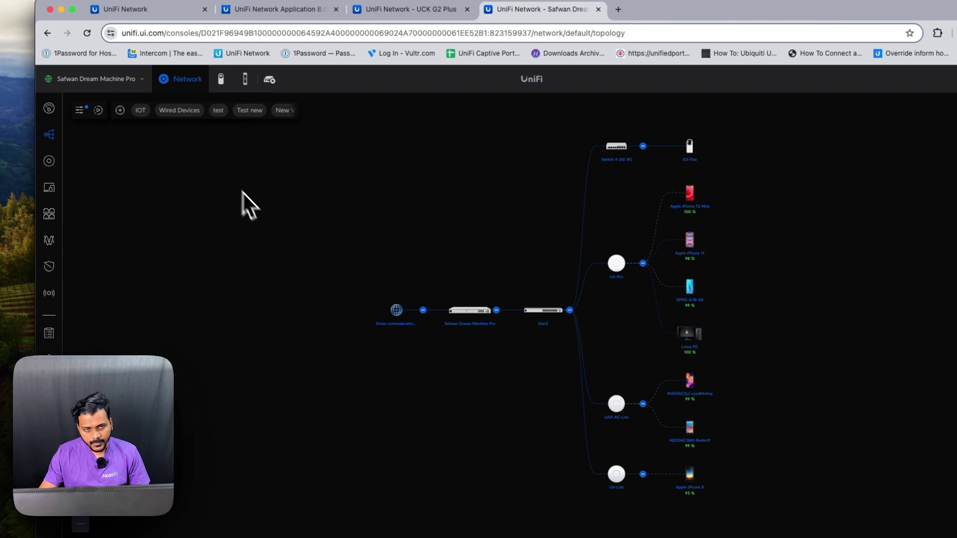
{"action": "left_click", "coordinate": [50, 161]}
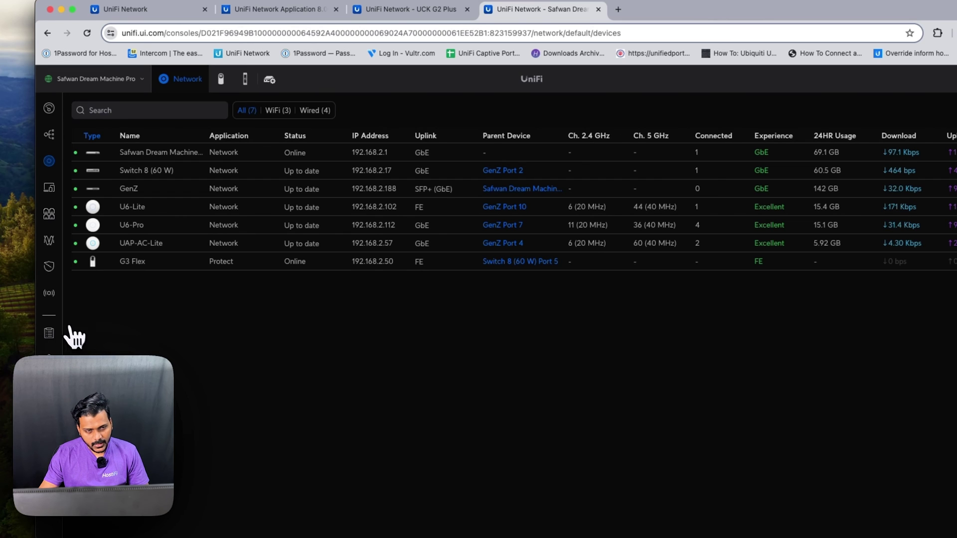
- Read the 8.0.28 release notes, highlighting the re-provisioning bugfix, then return to the UniFi tab
{"action": "left_click", "coordinate": [319, 10]}
{"action": "scroll", "coordinate": [246, 414], "scroll_direction": "down", "scroll_amount": 5}
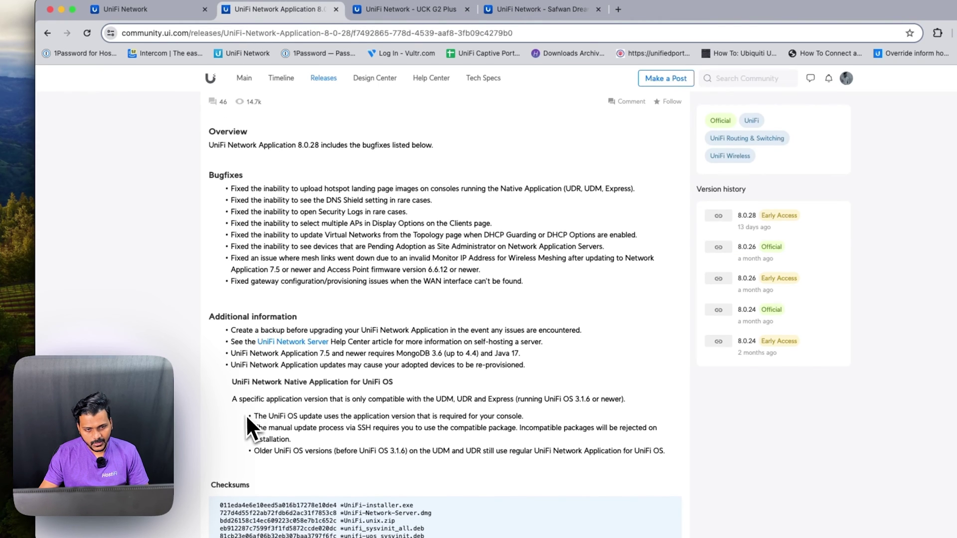
{"action": "triple_click", "coordinate": [237, 365]}
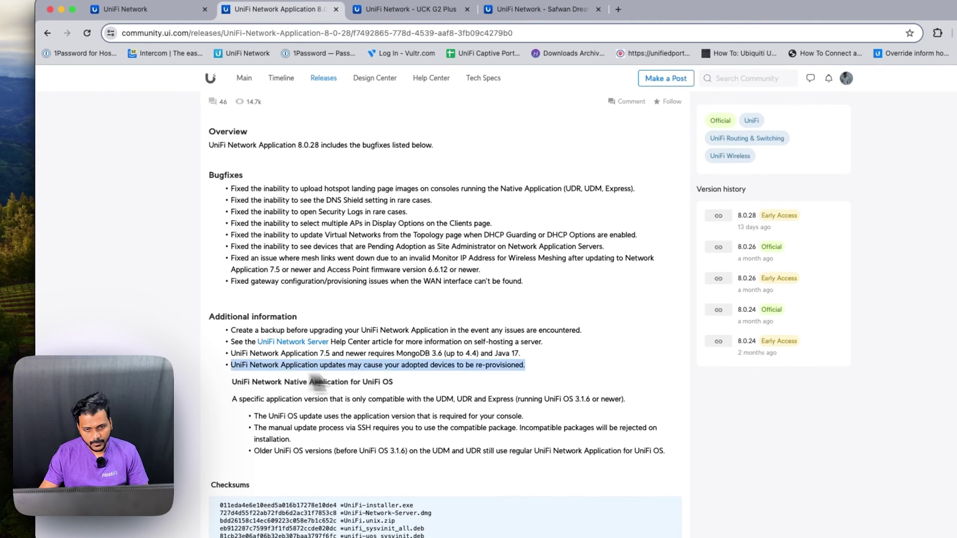
{"action": "left_click", "coordinate": [431, 368]}
{"action": "scroll", "coordinate": [450, 367], "scroll_direction": "up", "scroll_amount": 1}
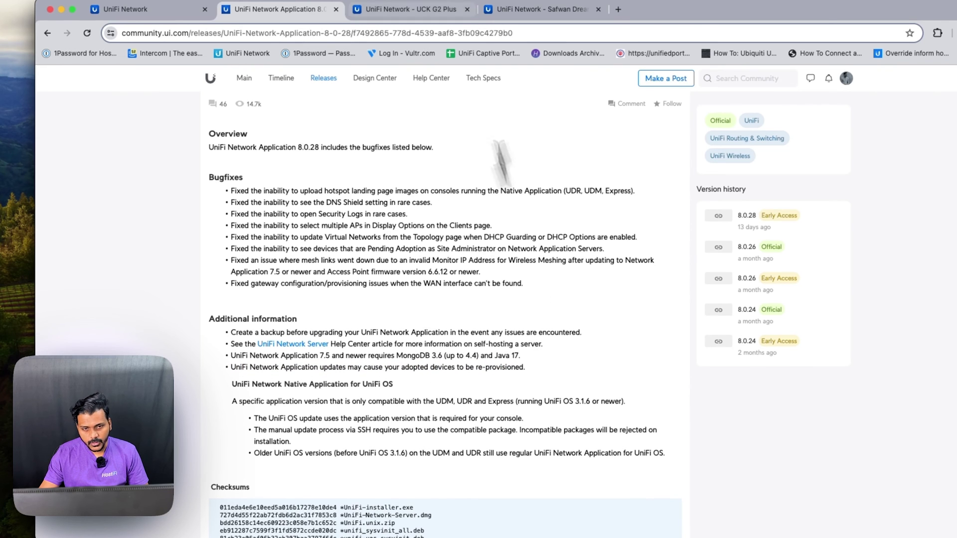
{"action": "scroll", "coordinate": [437, 277], "scroll_direction": "up", "scroll_amount": 2}
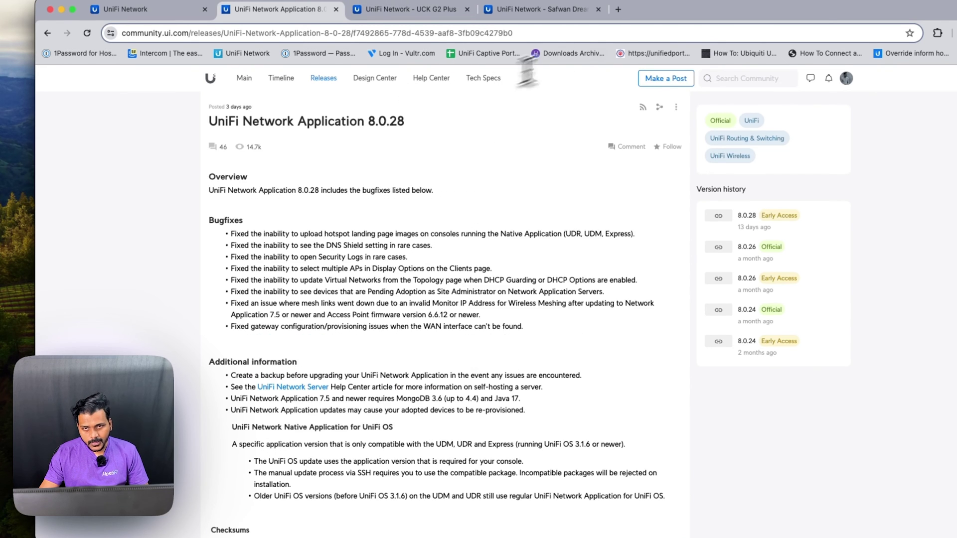
{"action": "left_click", "coordinate": [544, 13]}
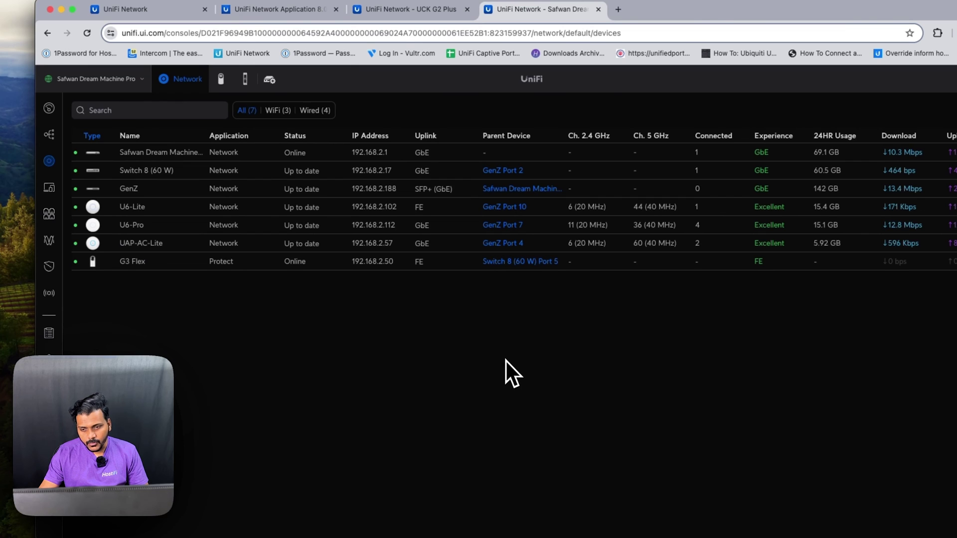
- Open Security settings and scroll through the DNS Shield and Suspicious Activity options
{"action": "left_click", "coordinate": [49, 357]}
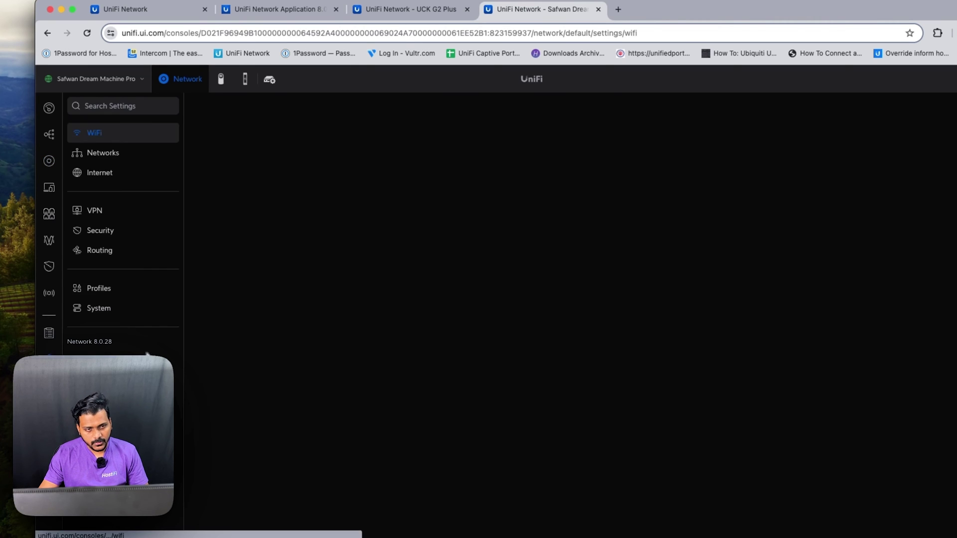
{"action": "left_click", "coordinate": [99, 230]}
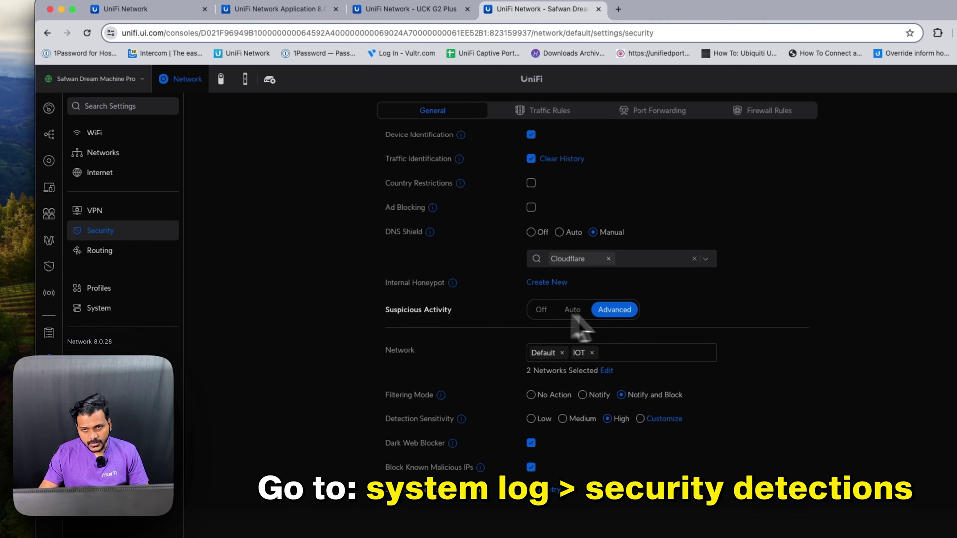
{"action": "scroll", "coordinate": [573, 290], "scroll_direction": "down", "scroll_amount": 1}
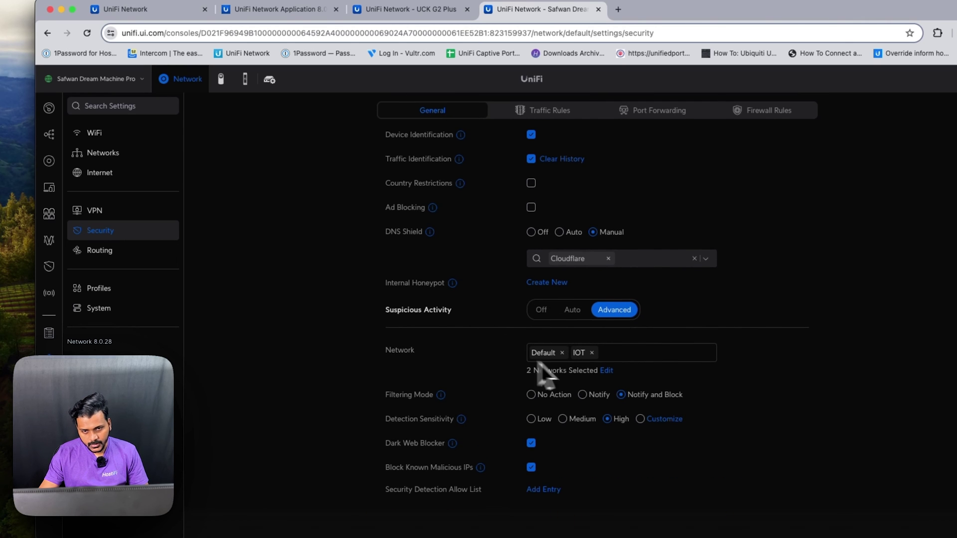
{"action": "scroll", "coordinate": [647, 318], "scroll_direction": "down", "scroll_amount": 1}
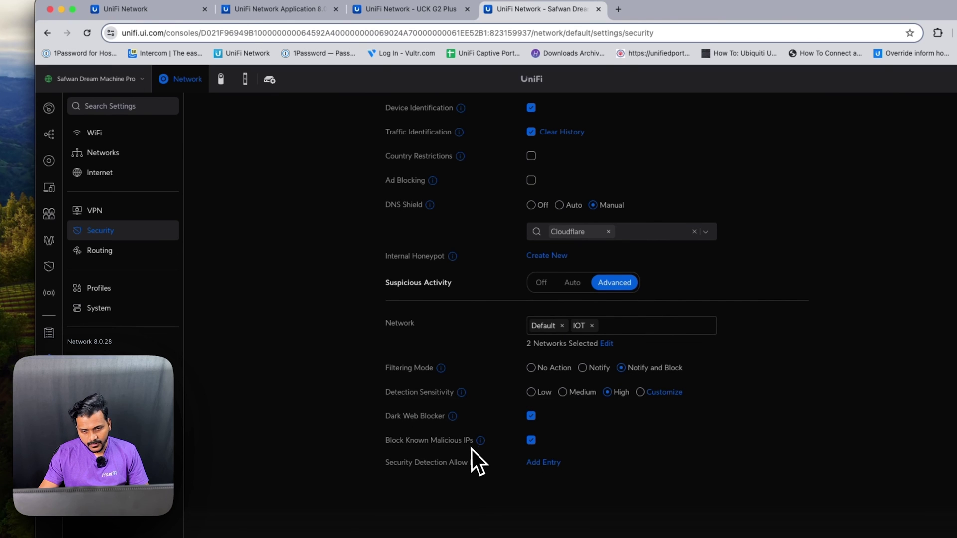
- Switch to the 8.0.28 release notes and scroll through the Bugfixes list
{"action": "key", "text": "super+2"}
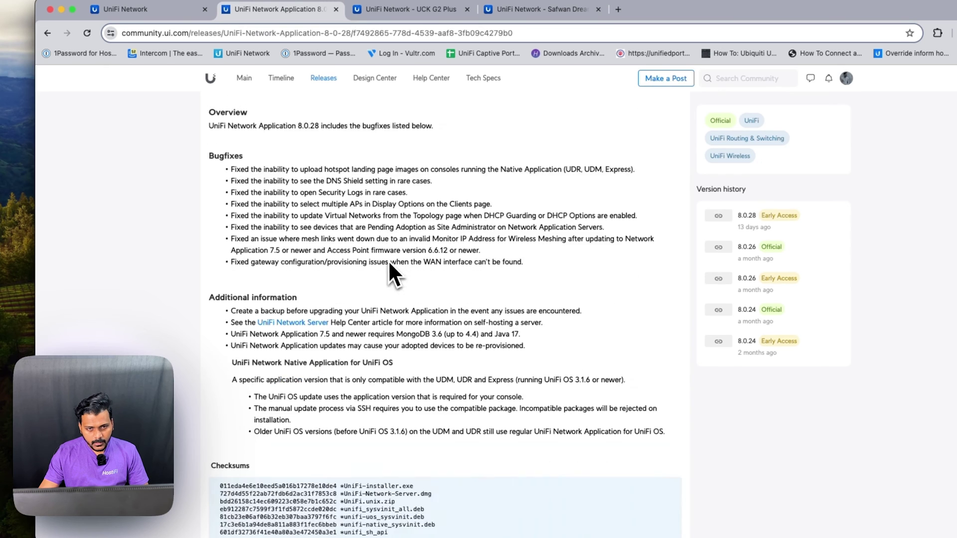
{"action": "scroll", "coordinate": [387, 259], "scroll_direction": "up", "scroll_amount": 3}
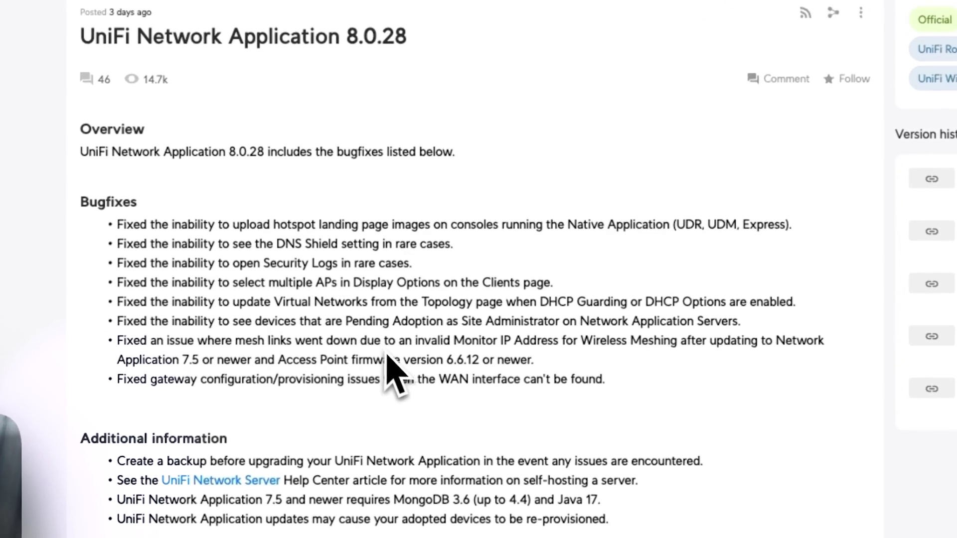
{"action": "scroll", "coordinate": [569, 299], "scroll_direction": "up", "scroll_amount": 2}
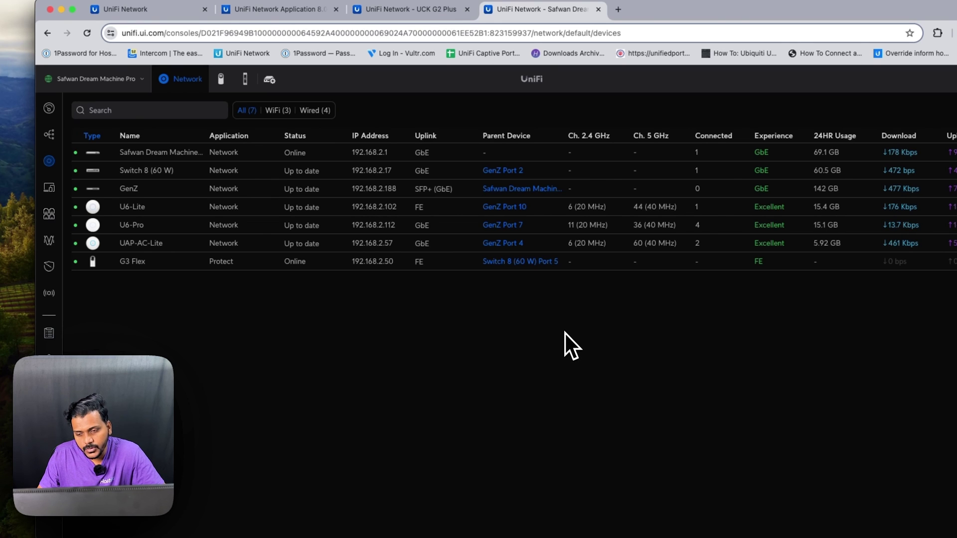
{"action": "left_click", "coordinate": [307, 11]}
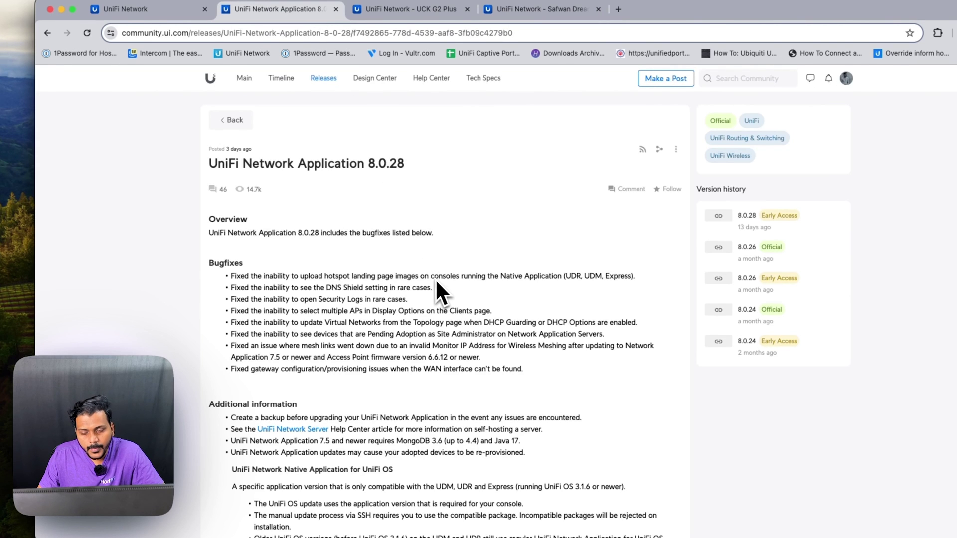
{"action": "scroll", "coordinate": [421, 269], "scroll_direction": "down", "scroll_amount": 3}
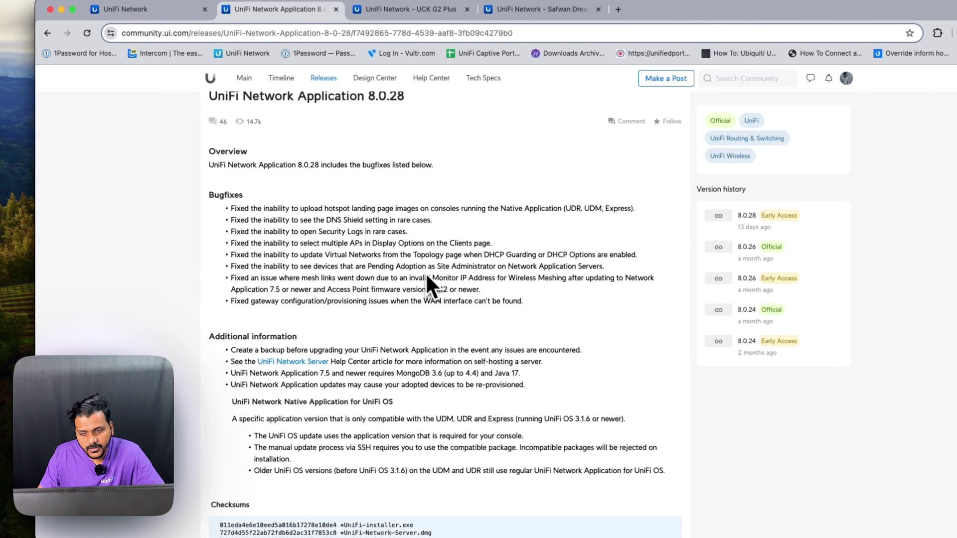
{"action": "scroll", "coordinate": [429, 272], "scroll_direction": "up", "scroll_amount": 3}
{"action": "scroll", "coordinate": [441, 277], "scroll_direction": "down", "scroll_amount": 3}
{"action": "scroll", "coordinate": [447, 276], "scroll_direction": "down", "scroll_amount": 15}
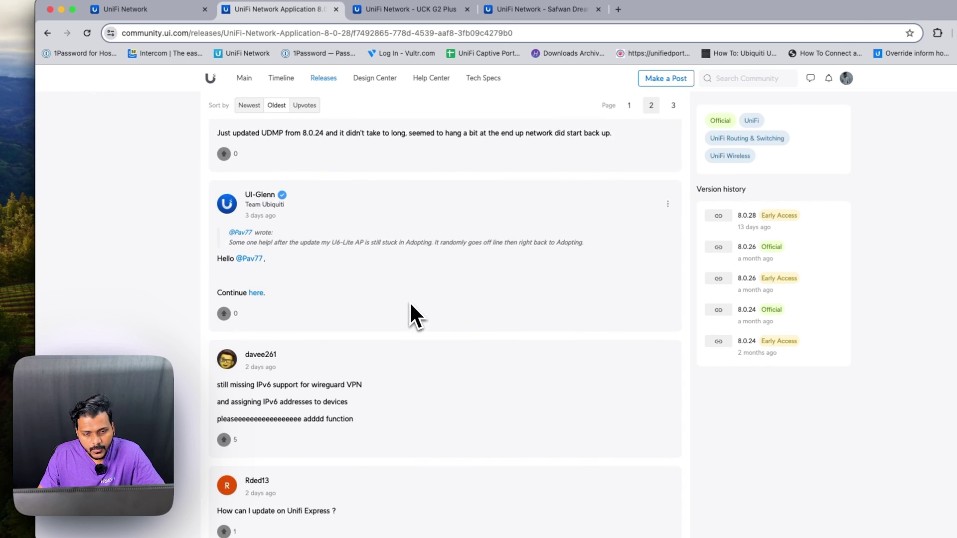
{"action": "scroll", "coordinate": [409, 301], "scroll_direction": "up", "scroll_amount": 20}
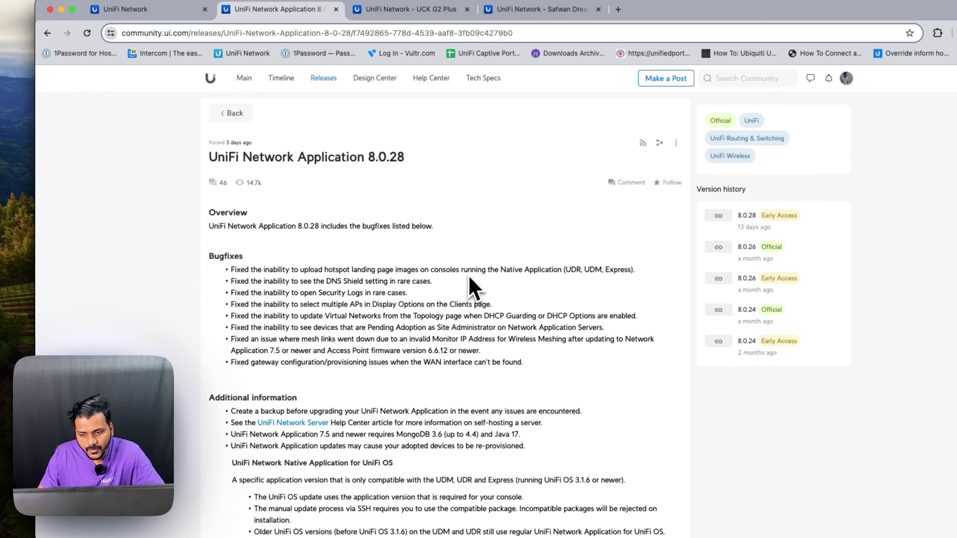
{"action": "scroll", "coordinate": [529, 275], "scroll_direction": "up", "scroll_amount": 1}
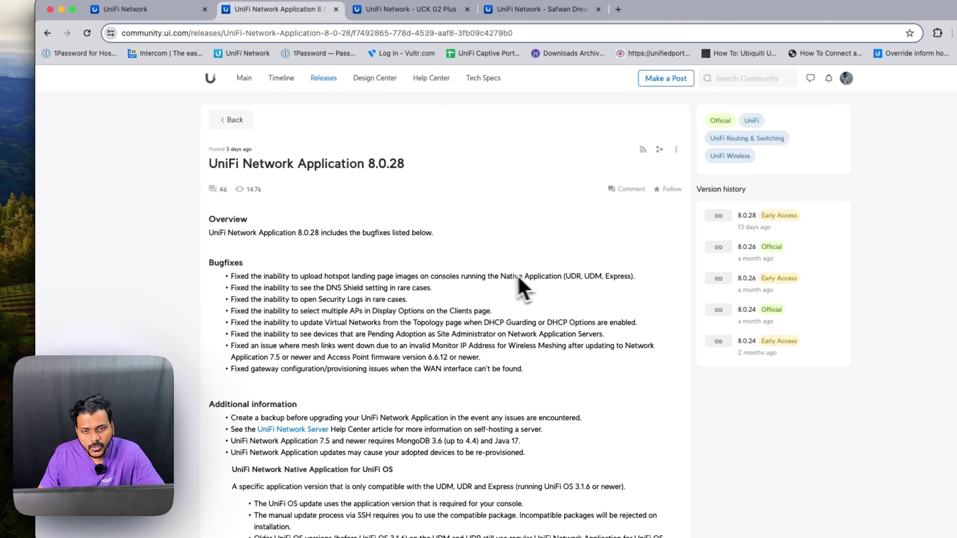
{"action": "left_click", "coordinate": [563, 11]}
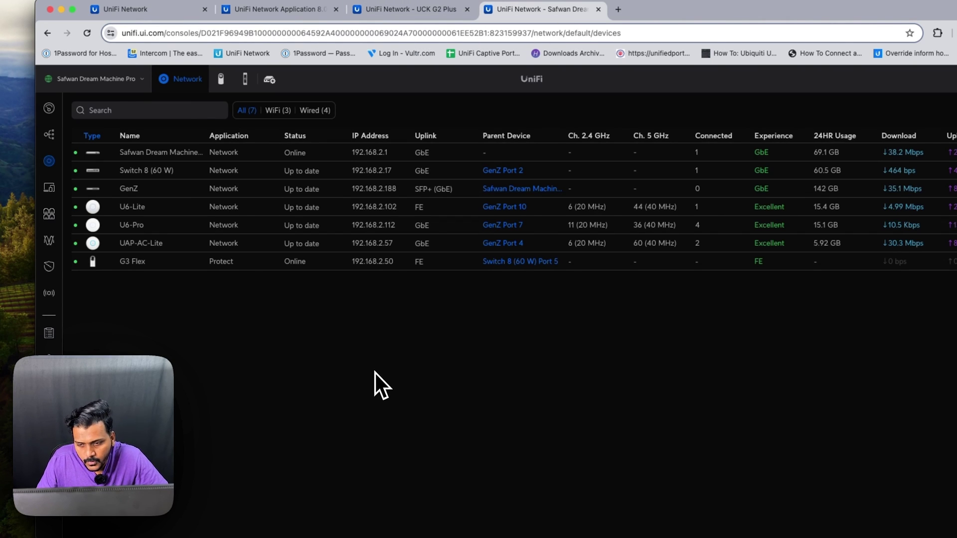